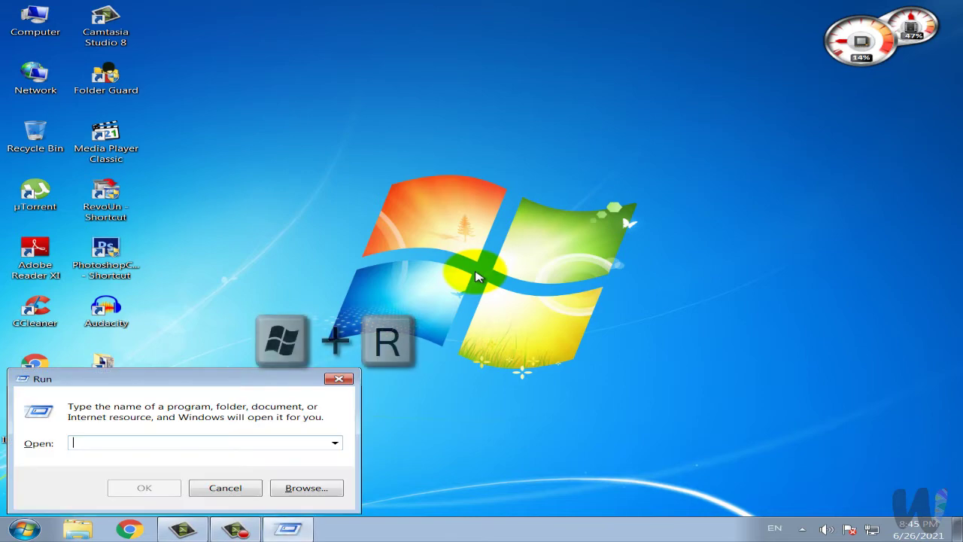
Run 'control' to open Control Panel's All Control Panel Items view.
{"action": "type", "text": "cont"}
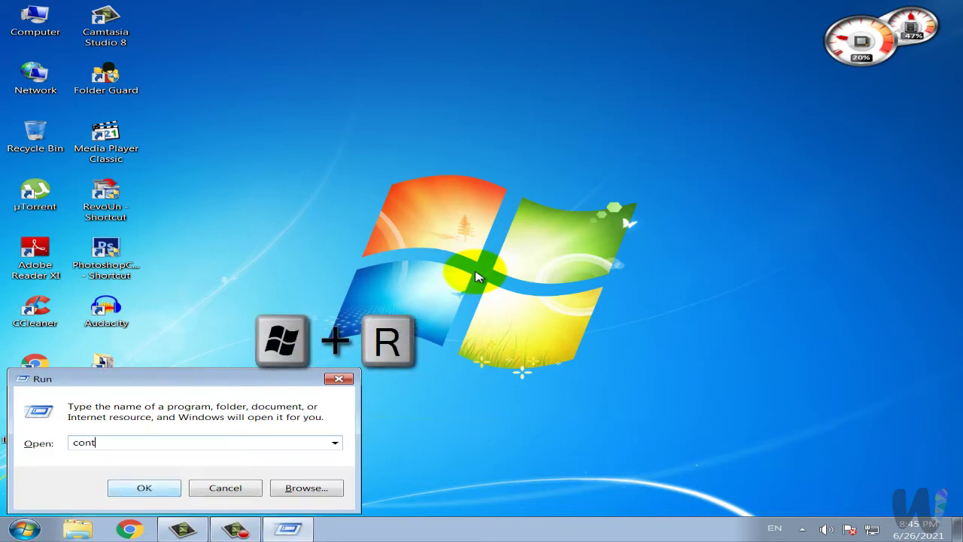
{"action": "type", "text": "rol"}
{"action": "key", "text": "Return"}
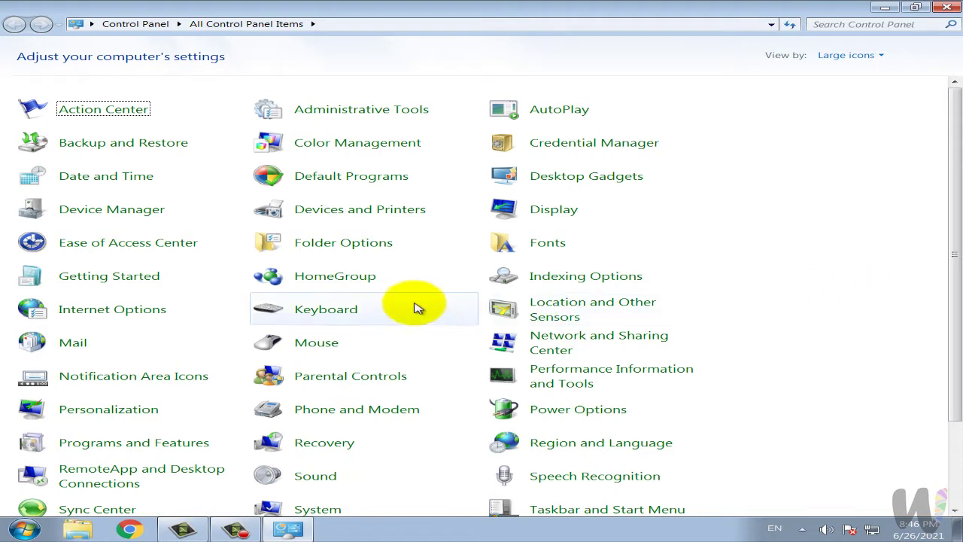
Open Keyboard Properties and try the cursor blink rate at Fast and None, ending medium-fast.
{"action": "left_click", "coordinate": [342, 318]}
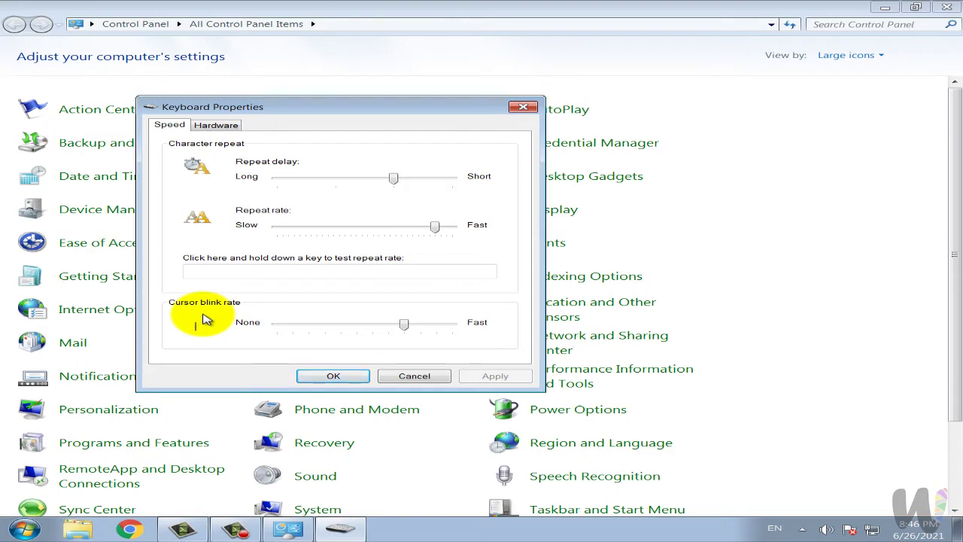
{"action": "left_click_drag", "start_coordinate": [403, 324], "coordinate": [457, 335]}
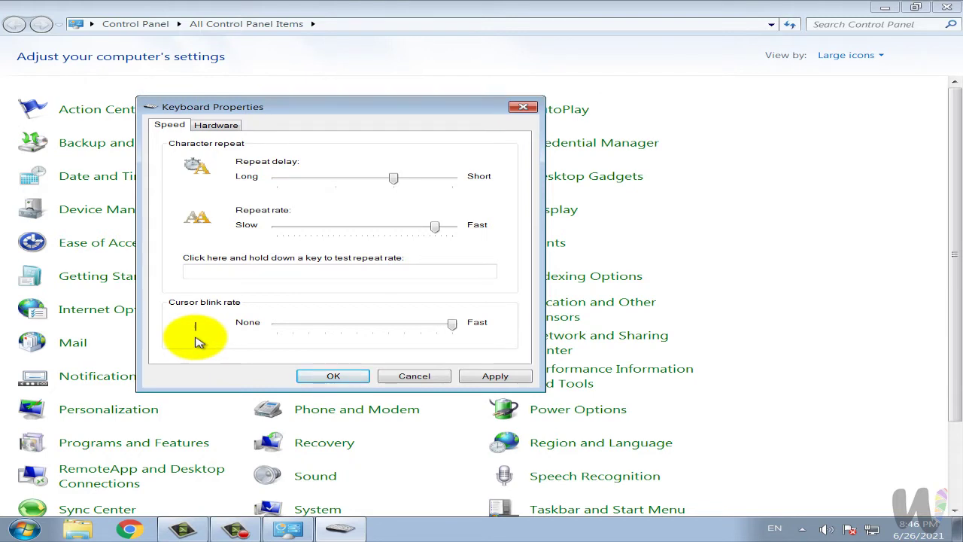
{"action": "left_click_drag", "start_coordinate": [451, 325], "coordinate": [314, 334]}
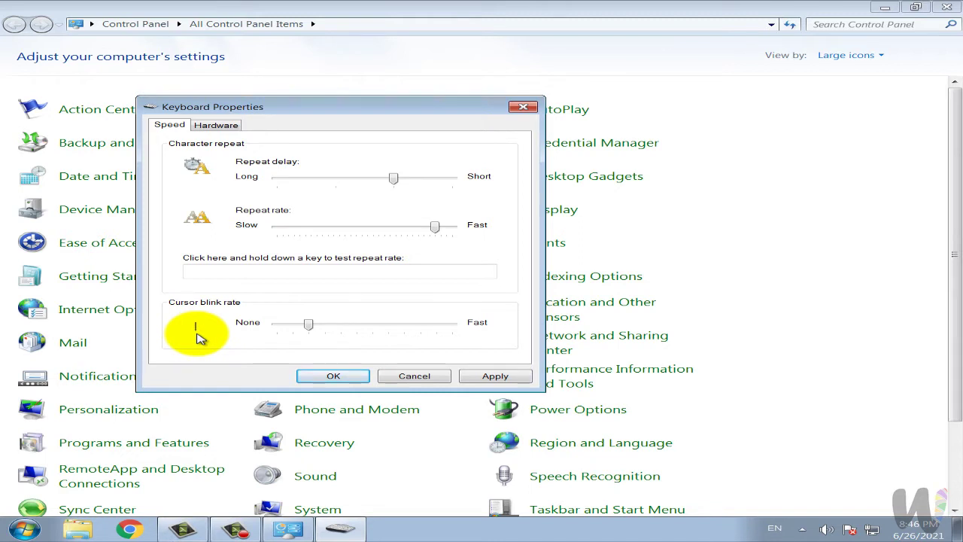
{"action": "left_click_drag", "start_coordinate": [308, 325], "coordinate": [394, 329]}
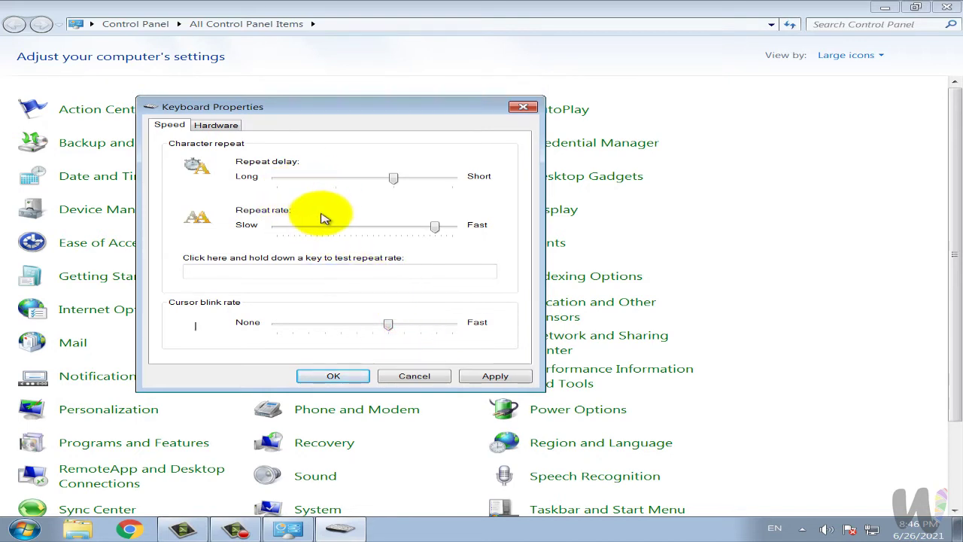
Launch Notepad and type a test line of k characters.
{"action": "key", "text": "super+r"}
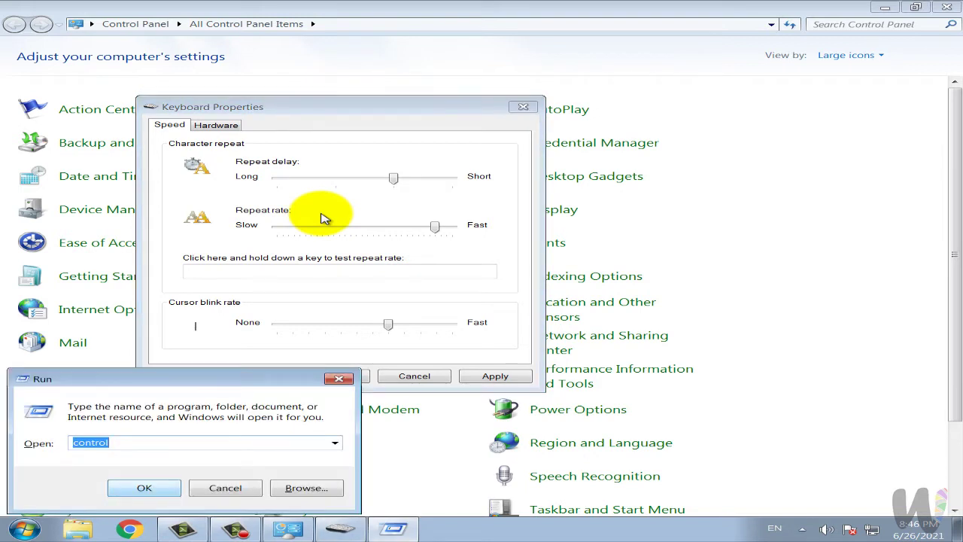
{"action": "type", "text": "not"}
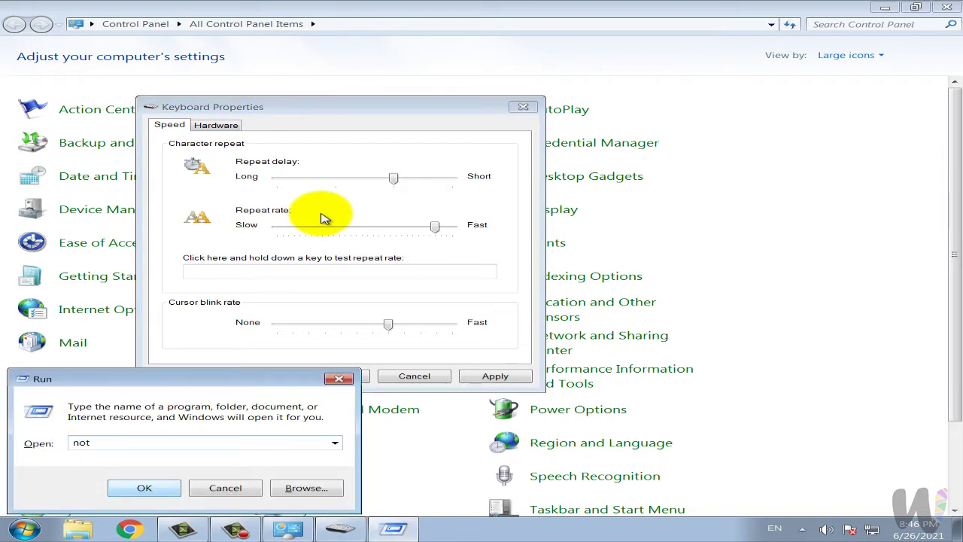
{"action": "type", "text": "epad"}
{"action": "key", "text": "Return"}
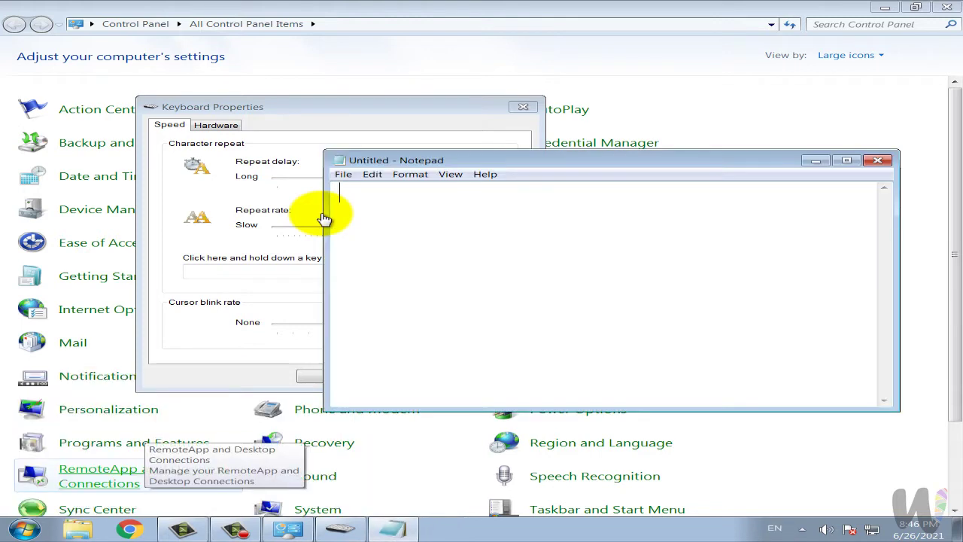
{"action": "type", "text": "kkkkkkkkkkk"}
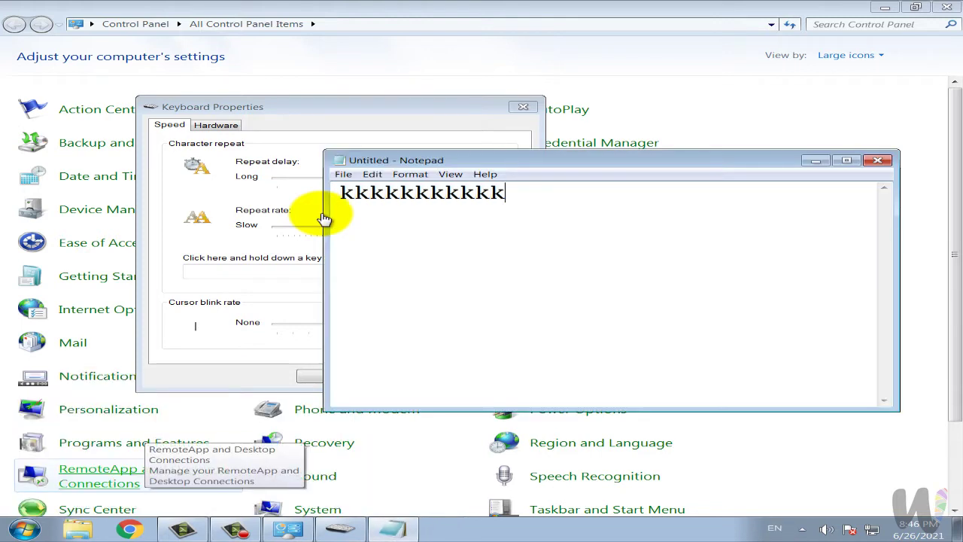
{"action": "key", "text": "Return"}
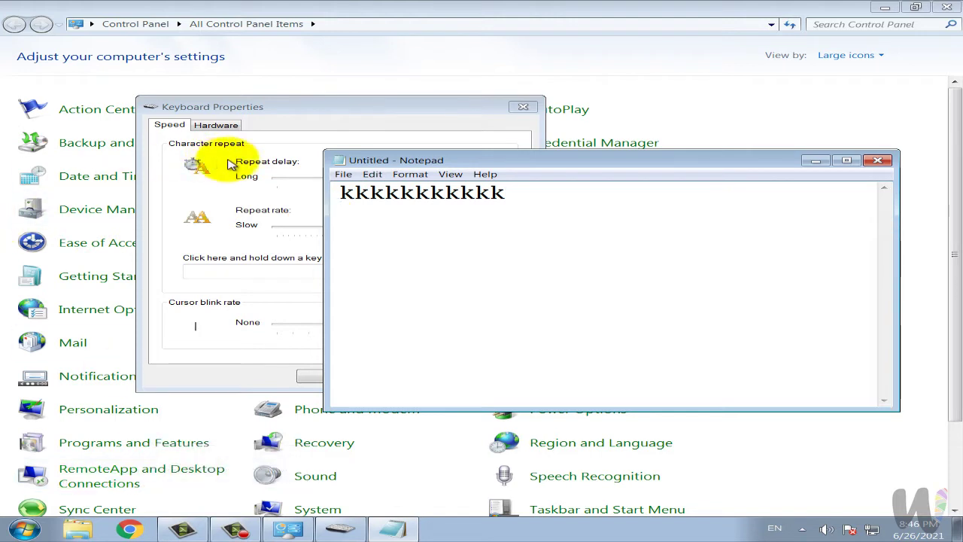
Set repeat delay to long and repeat rate to slow, apply, and retest holding k.
{"action": "left_click", "coordinate": [365, 106]}
{"action": "left_click_drag", "start_coordinate": [393, 179], "coordinate": [277, 180]}
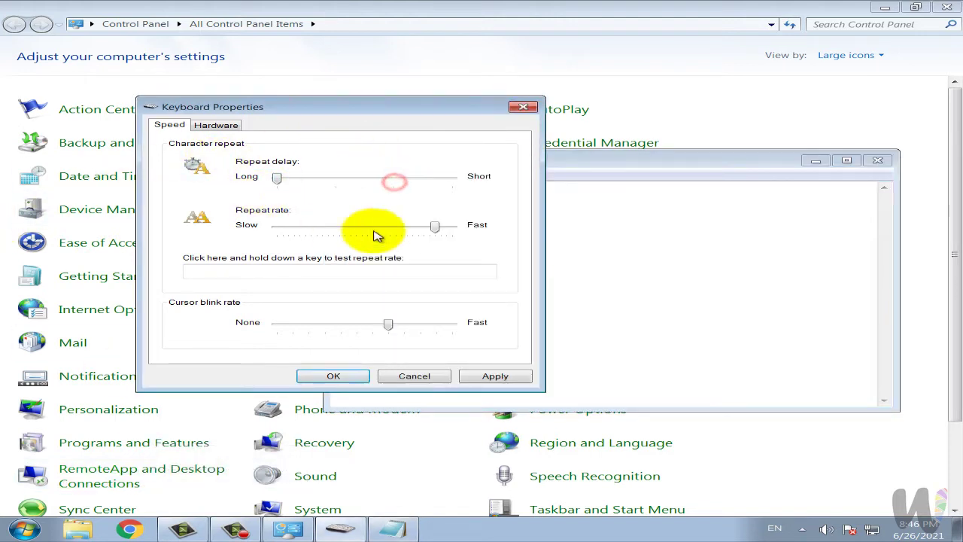
{"action": "left_click_drag", "start_coordinate": [435, 225], "coordinate": [277, 226]}
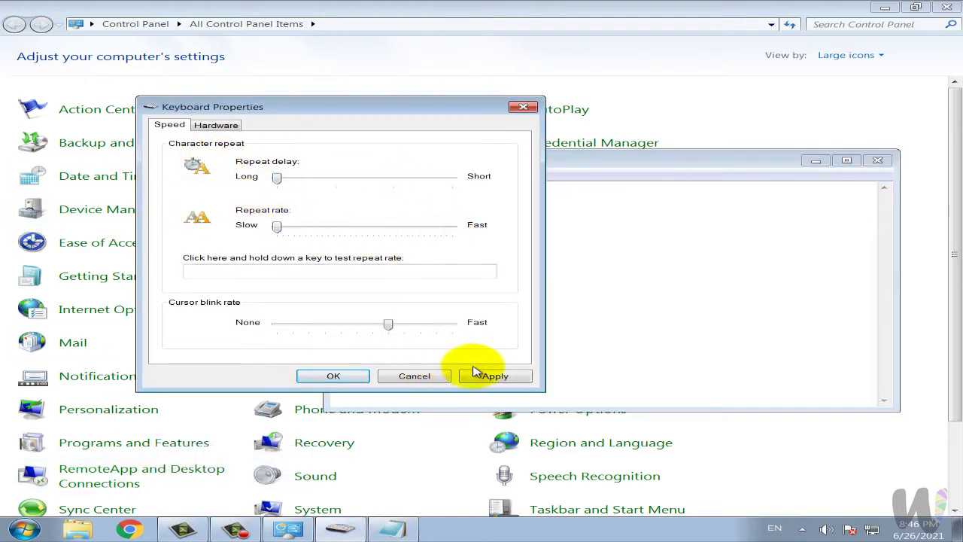
{"action": "left_click", "coordinate": [494, 375]}
{"action": "left_click", "coordinate": [594, 289]}
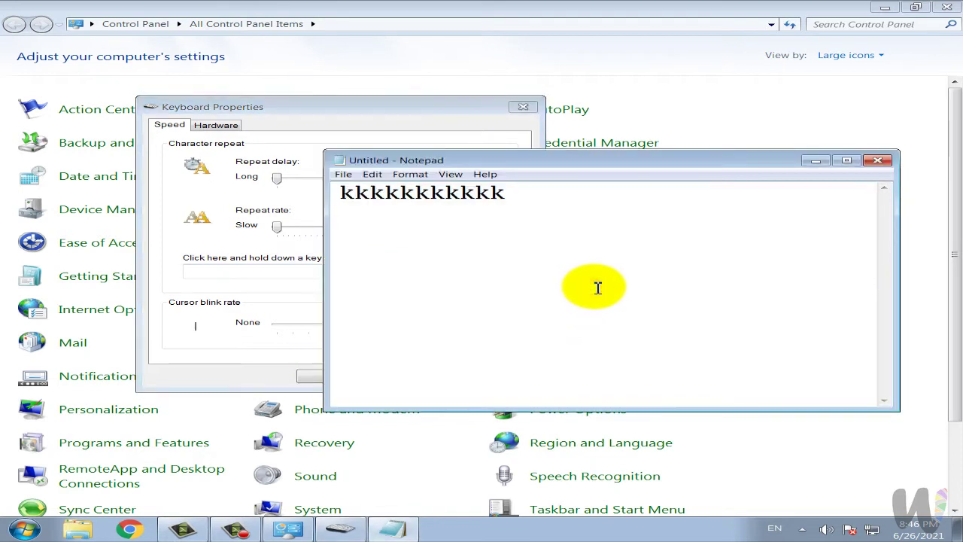
{"action": "type", "text": "kkkkk"}
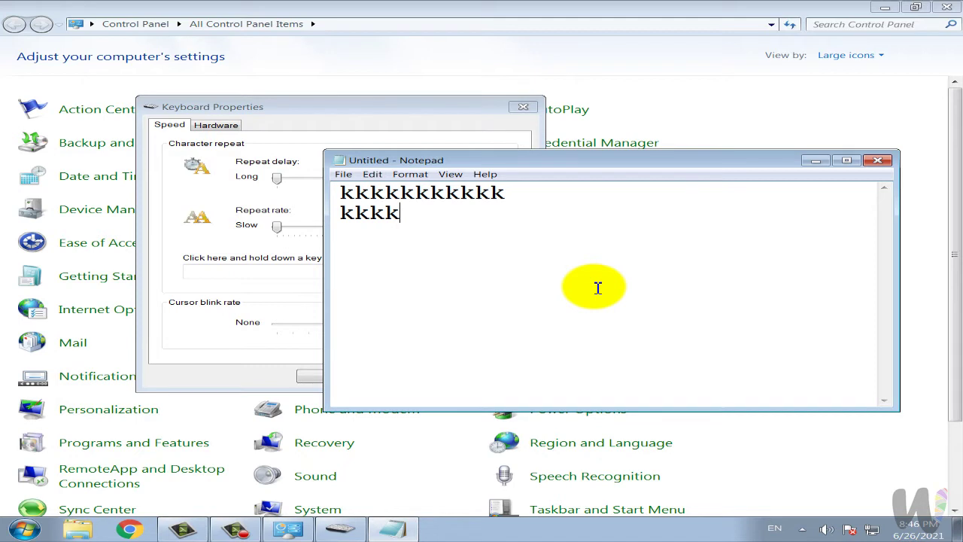
{"action": "type", "text": "kkkk"}
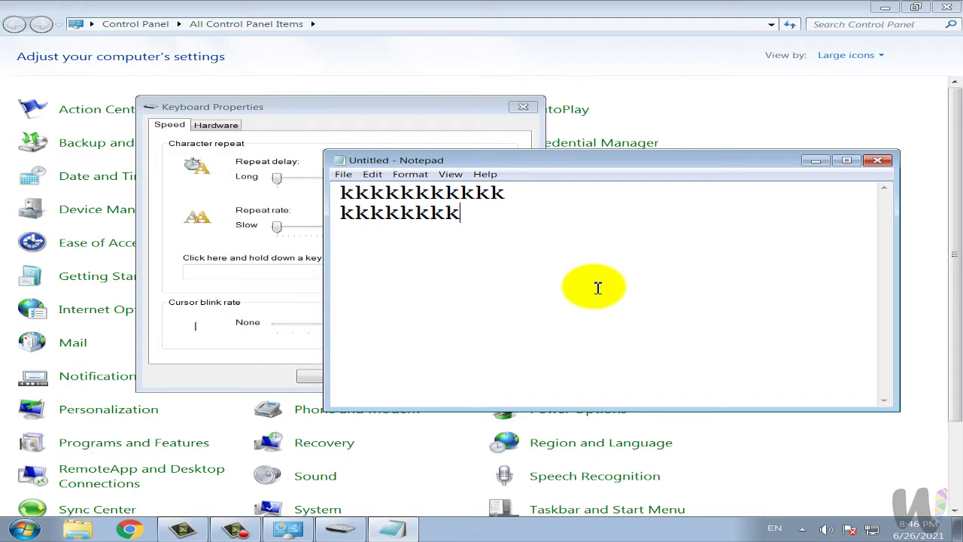
{"action": "type", "text": "kkkk"}
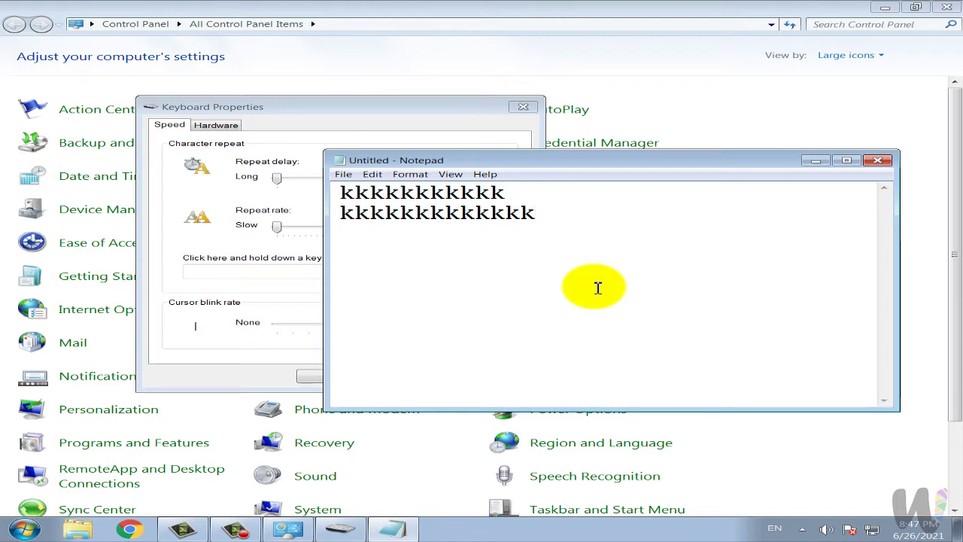
Set repeat delay and rate to mid-range, confirm with OK, and minimize Notepad.
{"action": "left_click", "coordinate": [444, 120]}
{"action": "left_click_drag", "start_coordinate": [277, 177], "coordinate": [410, 184]}
{"action": "left_click_drag", "start_coordinate": [276, 227], "coordinate": [427, 231]}
{"action": "left_click", "coordinate": [351, 378]}
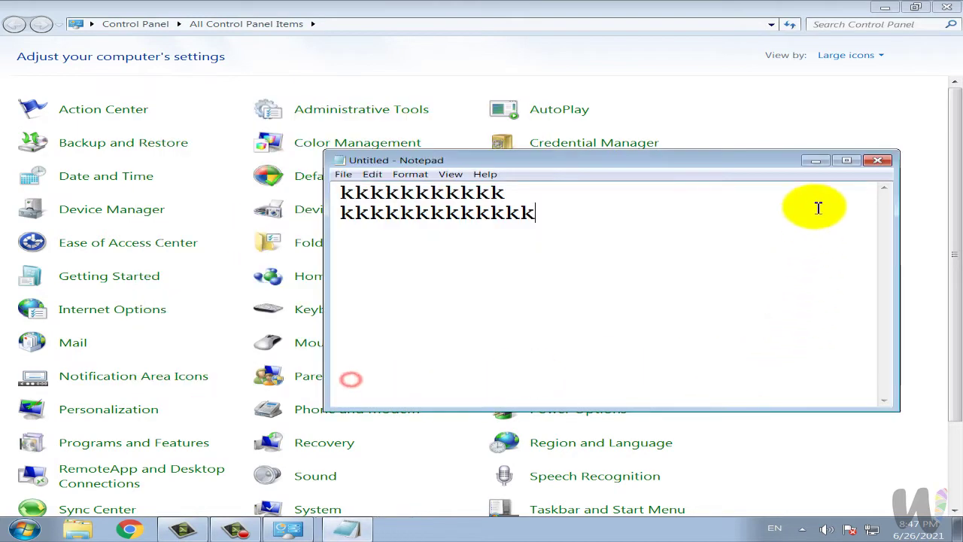
{"action": "left_click", "coordinate": [816, 160]}
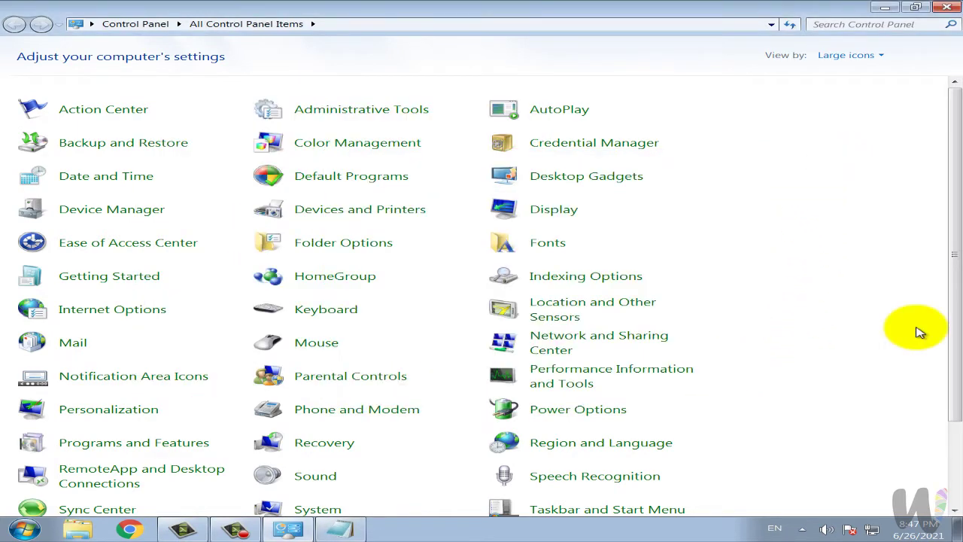
Open Mouse Properties and toggle 'Switch primary and secondary buttons' twice, ending unchecked.
{"action": "left_click", "coordinate": [319, 341]}
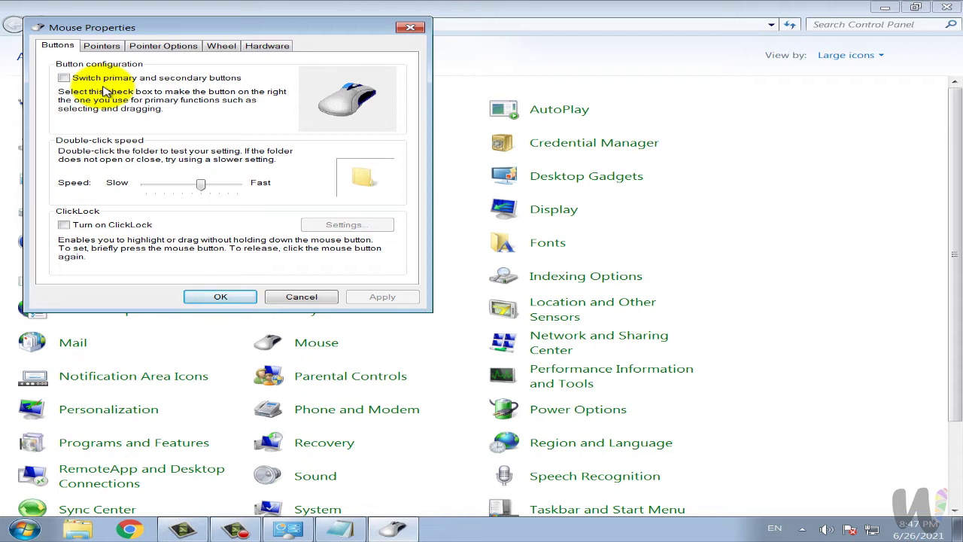
{"action": "left_click", "coordinate": [109, 78]}
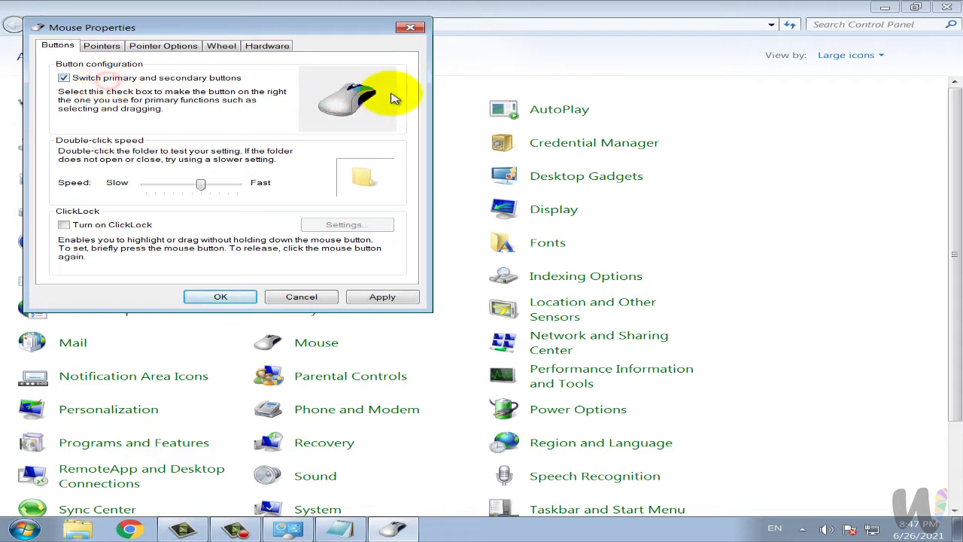
{"action": "left_click", "coordinate": [103, 79]}
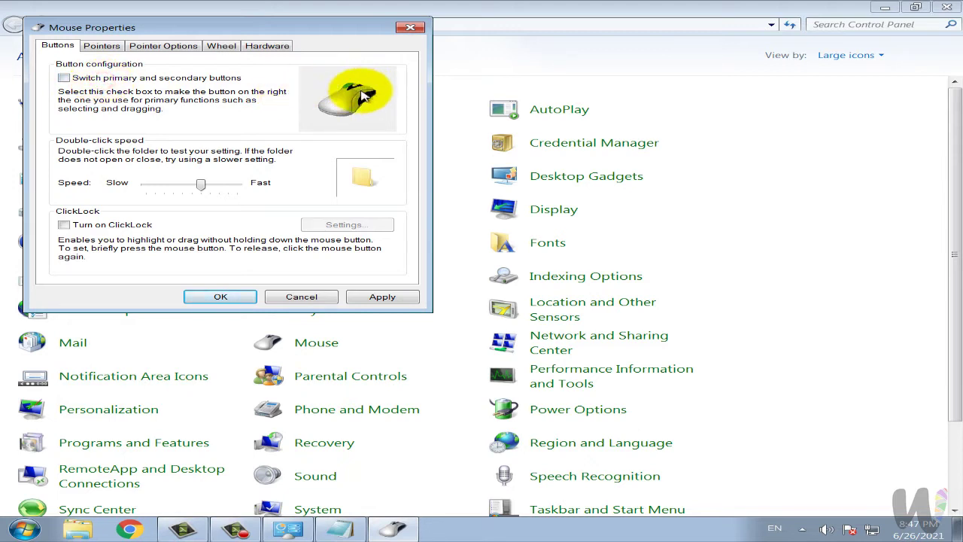
{"action": "left_click", "coordinate": [127, 82]}
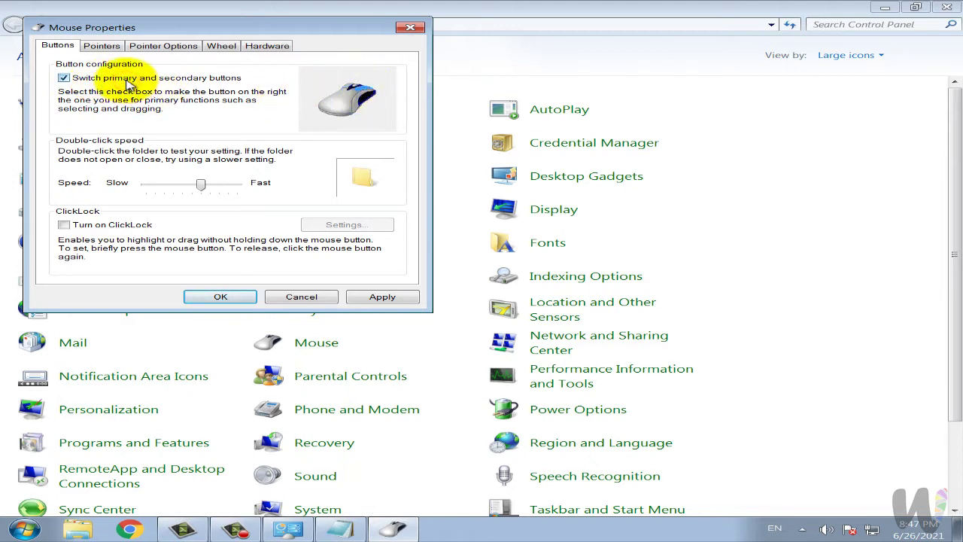
{"action": "left_click", "coordinate": [128, 83]}
Preview Magnified and Windows Black pointer schemes, then apply Windows Aero (extra large).
{"action": "left_click", "coordinate": [101, 45]}
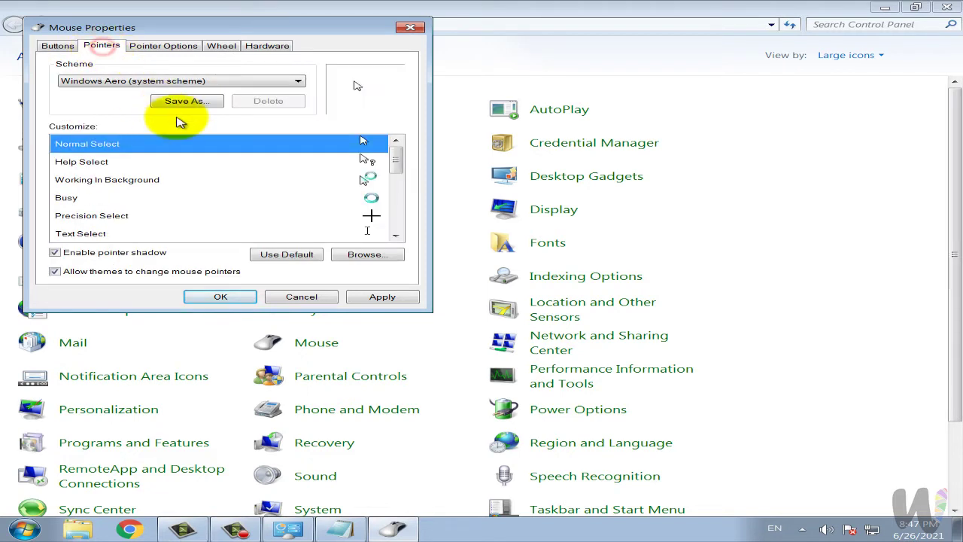
{"action": "left_click", "coordinate": [194, 83]}
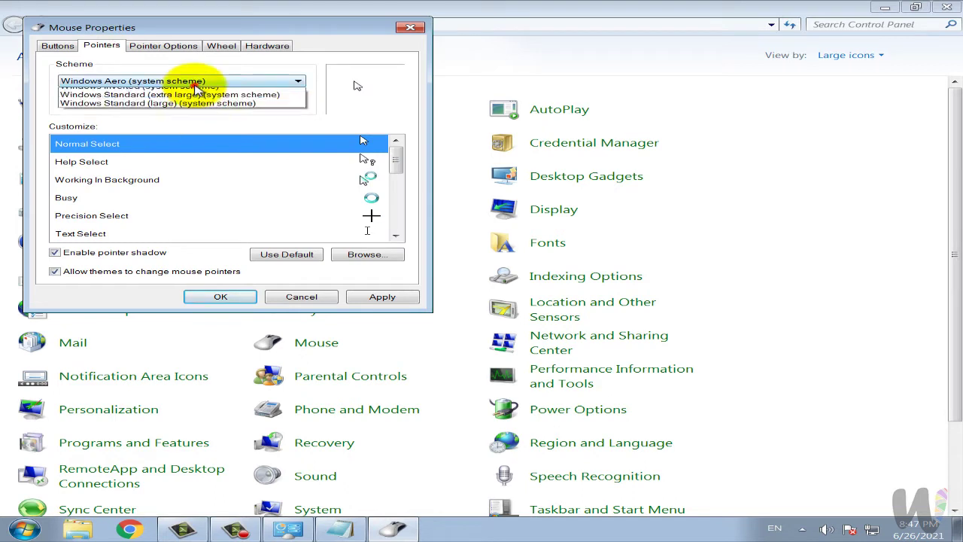
{"action": "left_click", "coordinate": [185, 100]}
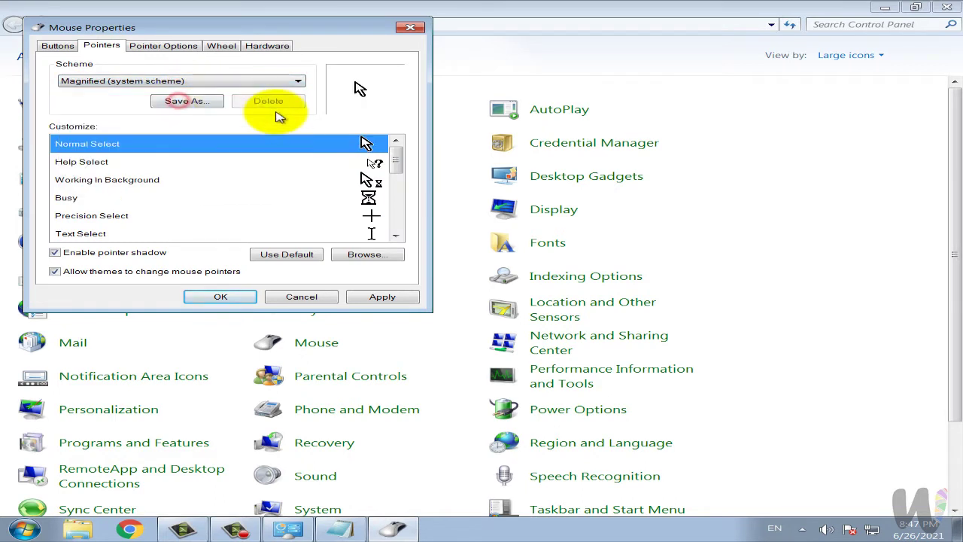
{"action": "key", "text": "Down"}
{"action": "key", "text": "Down"}
{"action": "key", "text": "Down"}
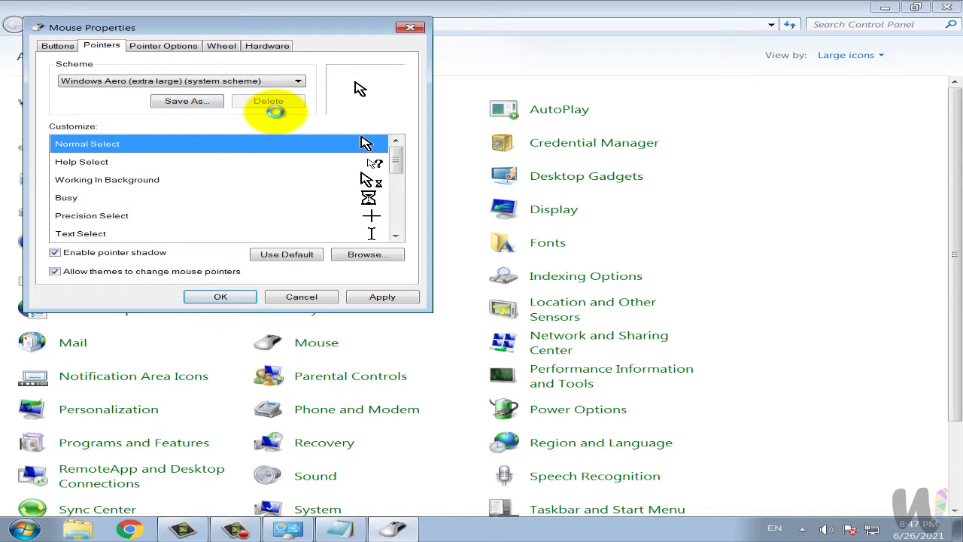
{"action": "key", "text": "Down"}
{"action": "key", "text": "Down"}
{"action": "key", "text": "Down"}
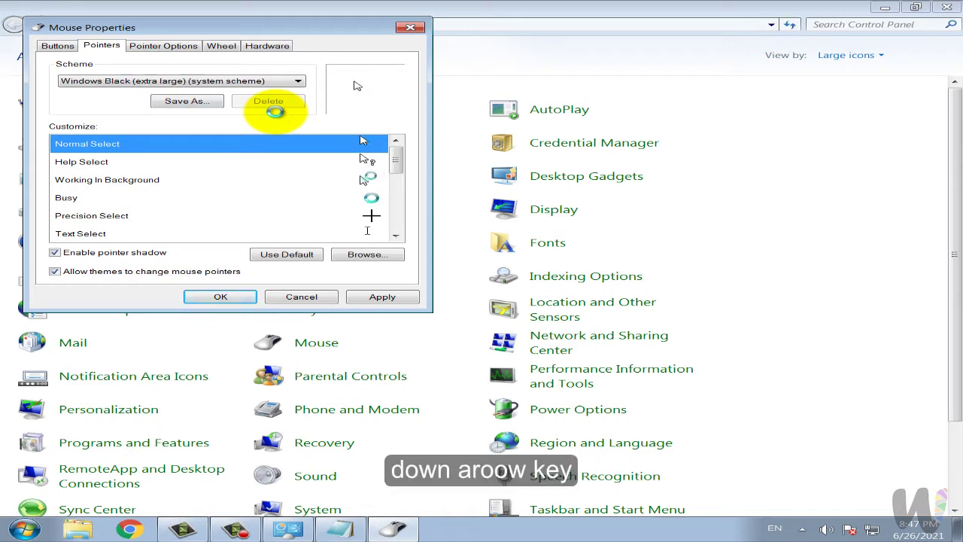
{"action": "key", "text": "Up"}
{"action": "key", "text": "Up"}
{"action": "key", "text": "Up"}
{"action": "key", "text": "Down"}
{"action": "key", "text": "Down"}
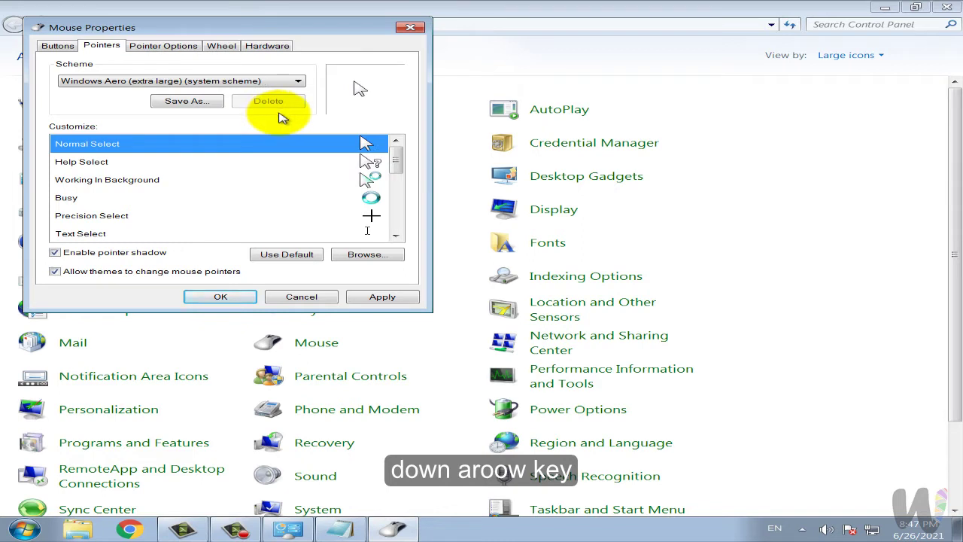
{"action": "left_click", "coordinate": [373, 298]}
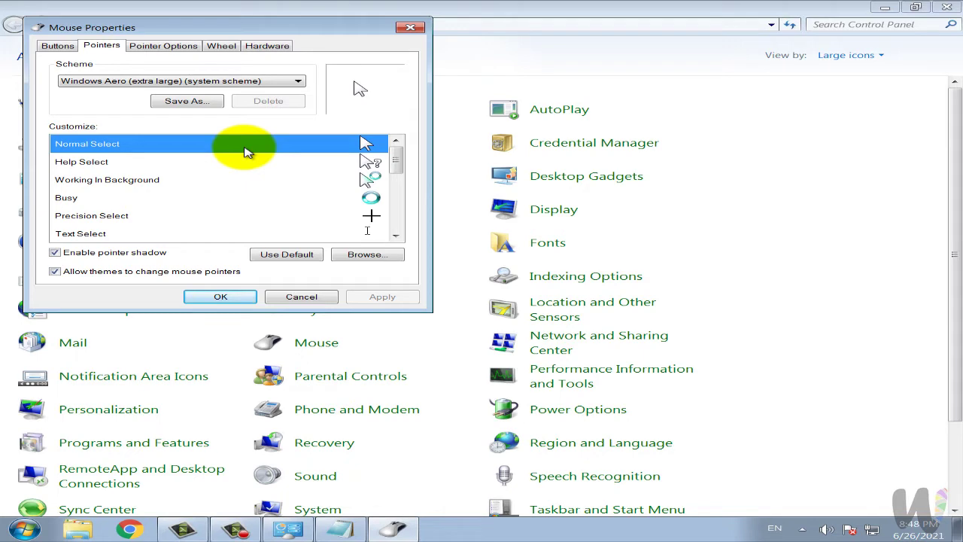
Apply aero_busy_xl.ani as the Normal Select cursor, then reset it to default.
{"action": "left_click", "coordinate": [363, 255]}
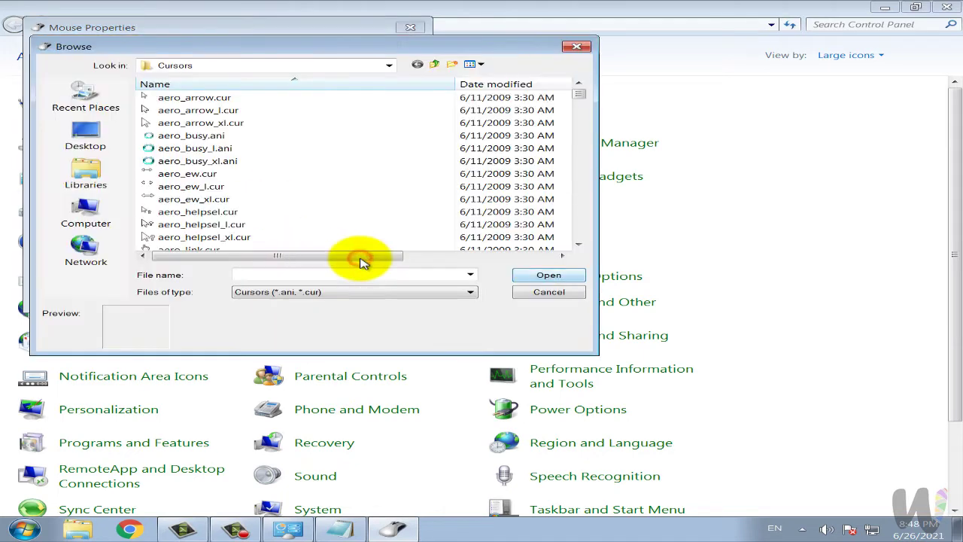
{"action": "left_click", "coordinate": [235, 163]}
{"action": "left_click", "coordinate": [527, 275]}
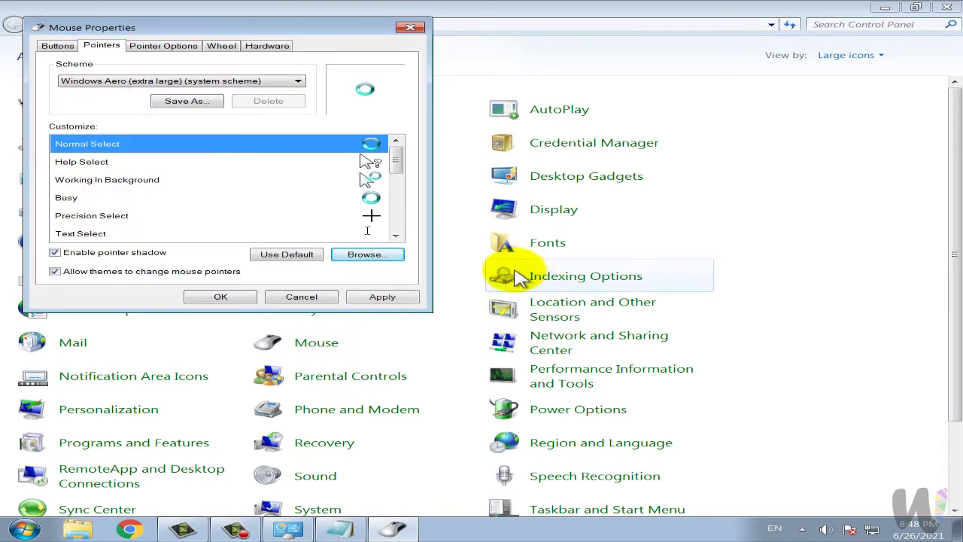
{"action": "left_click", "coordinate": [406, 295]}
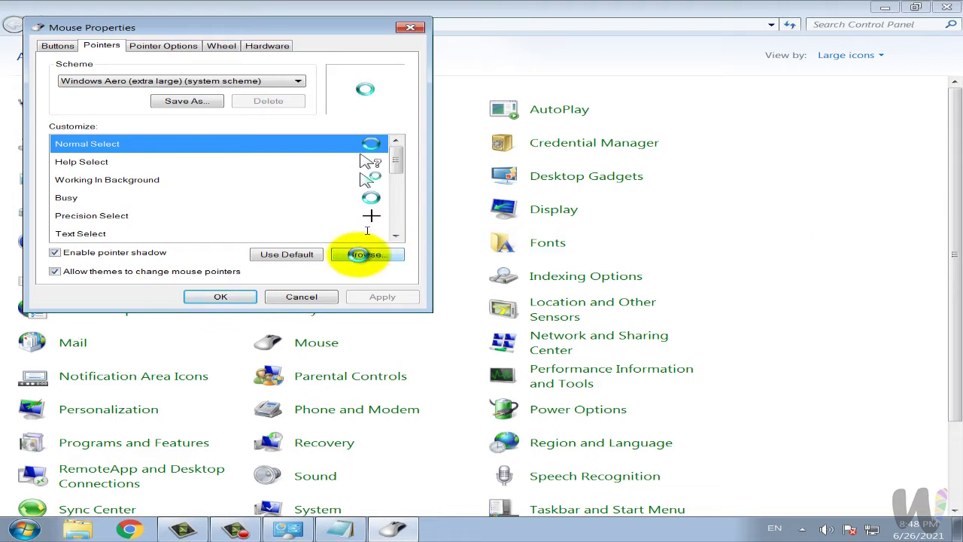
{"action": "left_click", "coordinate": [288, 254]}
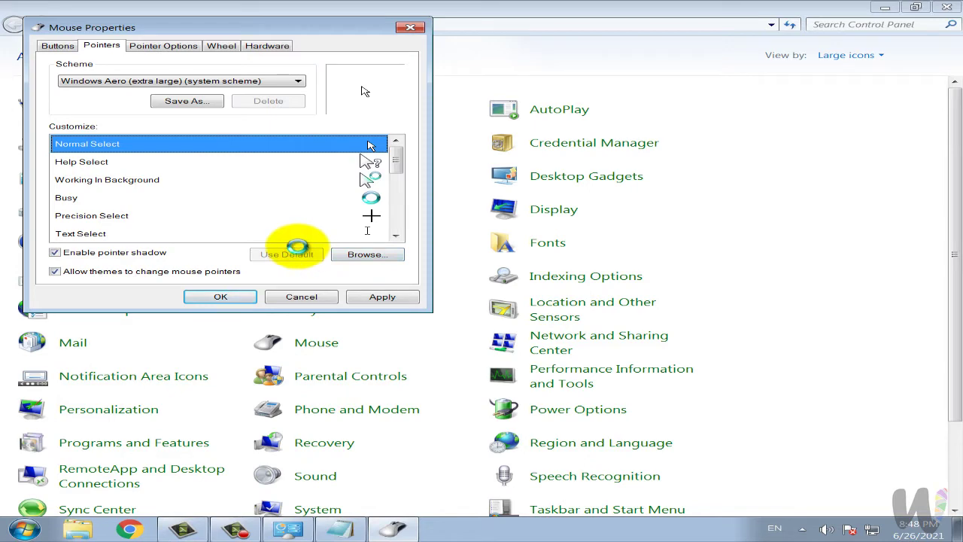
Apply the Windows Aero (large) scheme, then reapply Windows Aero (extra large).
{"action": "left_click", "coordinate": [268, 80]}
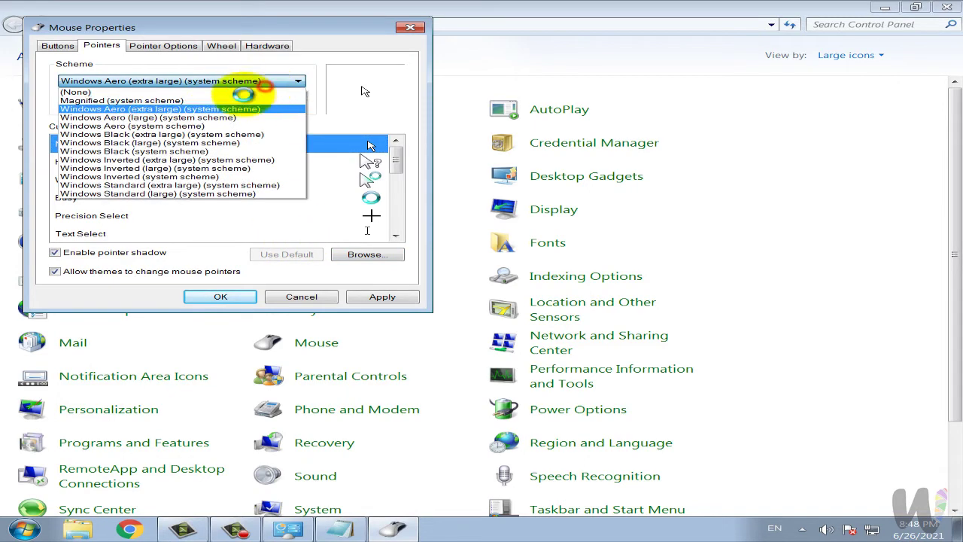
{"action": "left_click", "coordinate": [206, 113]}
{"action": "left_click", "coordinate": [376, 297]}
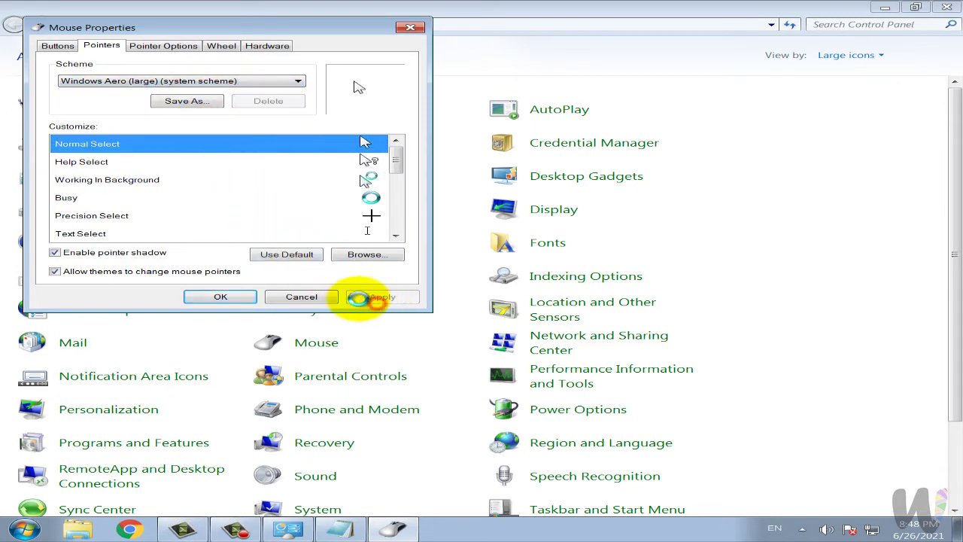
{"action": "left_click", "coordinate": [249, 81]}
{"action": "left_click", "coordinate": [248, 80]}
{"action": "scroll", "coordinate": [246, 81], "scroll_direction": "down", "scroll_amount": 1}
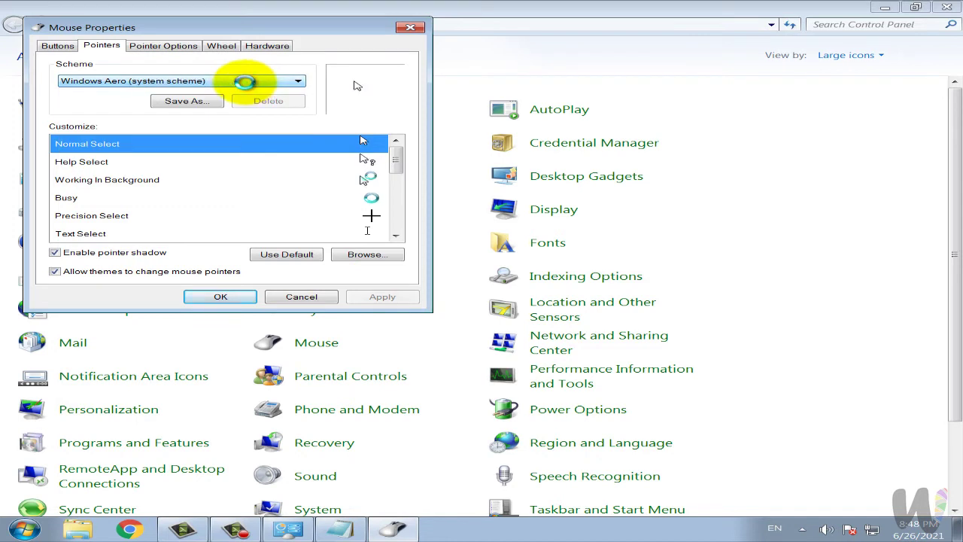
{"action": "scroll", "coordinate": [245, 81], "scroll_direction": "down", "scroll_amount": 1}
{"action": "scroll", "coordinate": [245, 81], "scroll_direction": "up", "scroll_amount": 3}
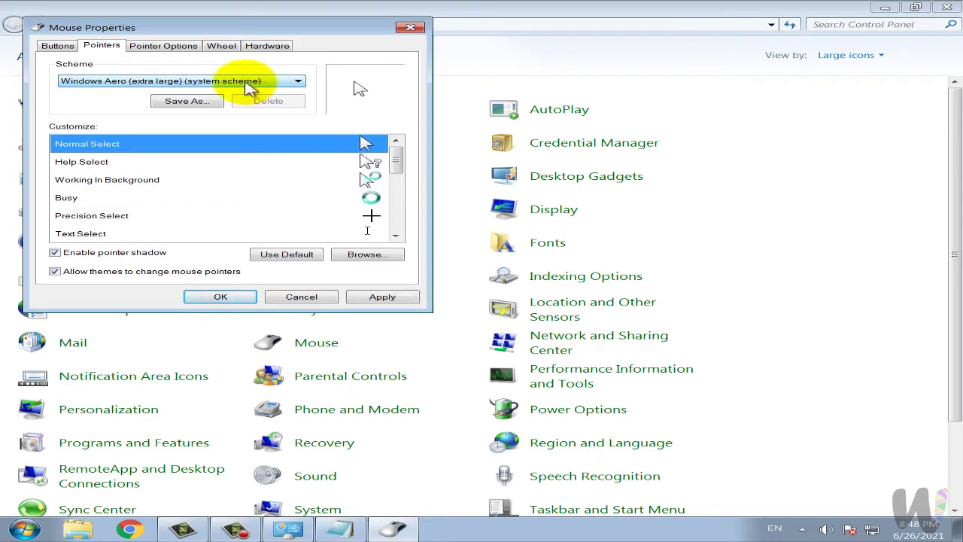
{"action": "left_click", "coordinate": [384, 296]}
{"action": "left_click", "coordinate": [182, 49]}
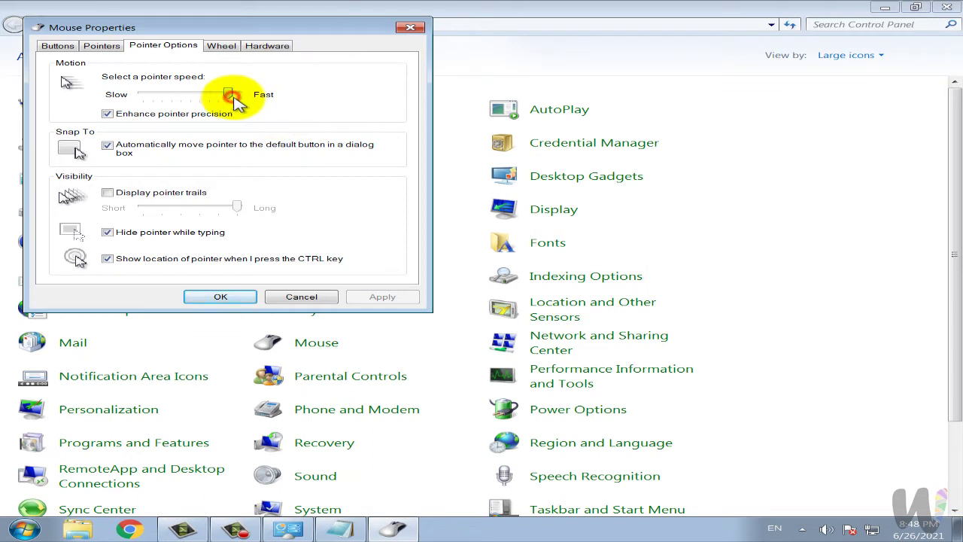
Set the pointer speed near Fast, apply it, and minimize the Control Panel window.
{"action": "left_click_drag", "start_coordinate": [232, 97], "coordinate": [125, 99]}
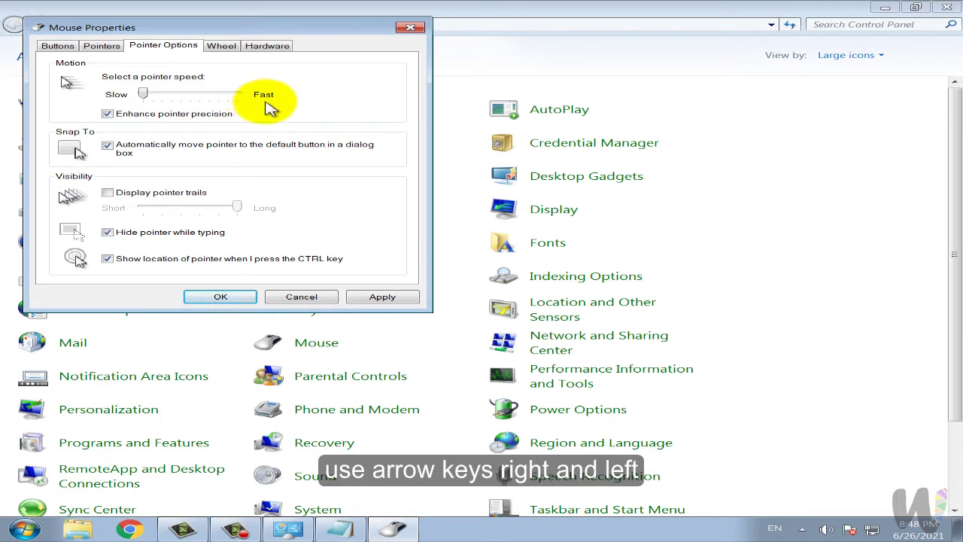
{"action": "key", "text": "Right"}
{"action": "key", "text": "Right"}
{"action": "key", "text": "Right"}
{"action": "key", "text": "Right"}
{"action": "key", "text": "Right"}
{"action": "key", "text": "Right"}
{"action": "key", "text": "Right"}
{"action": "key", "text": "Right"}
{"action": "key", "text": "Right"}
{"action": "key", "text": "Right"}
{"action": "key", "text": "Right"}
{"action": "key", "text": "Right"}
{"action": "key", "text": "Right"}
{"action": "key", "text": "Right"}
{"action": "key", "text": "Right"}
{"action": "key", "text": "Right"}
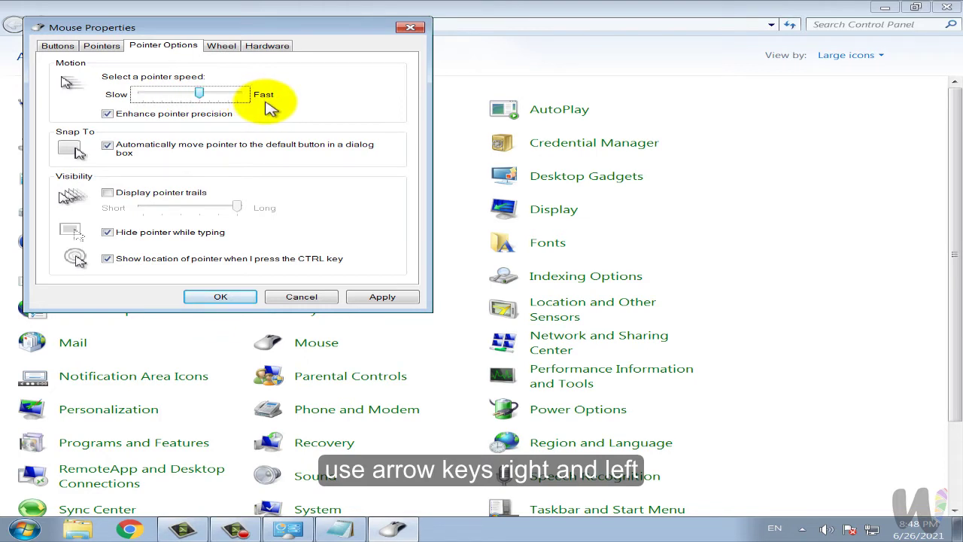
{"action": "key", "text": "Right"}
{"action": "key", "text": "Right"}
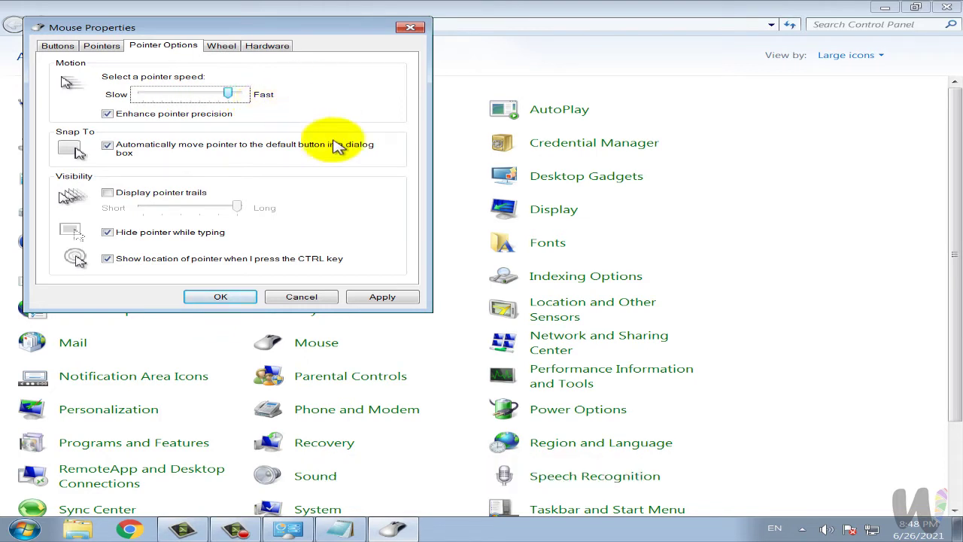
{"action": "left_click", "coordinate": [382, 296]}
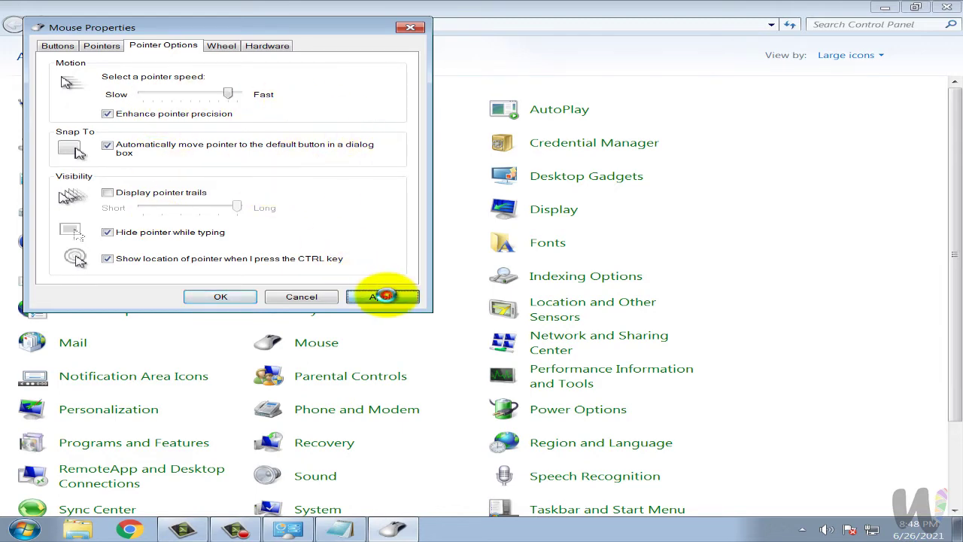
{"action": "left_click", "coordinate": [882, 7]}
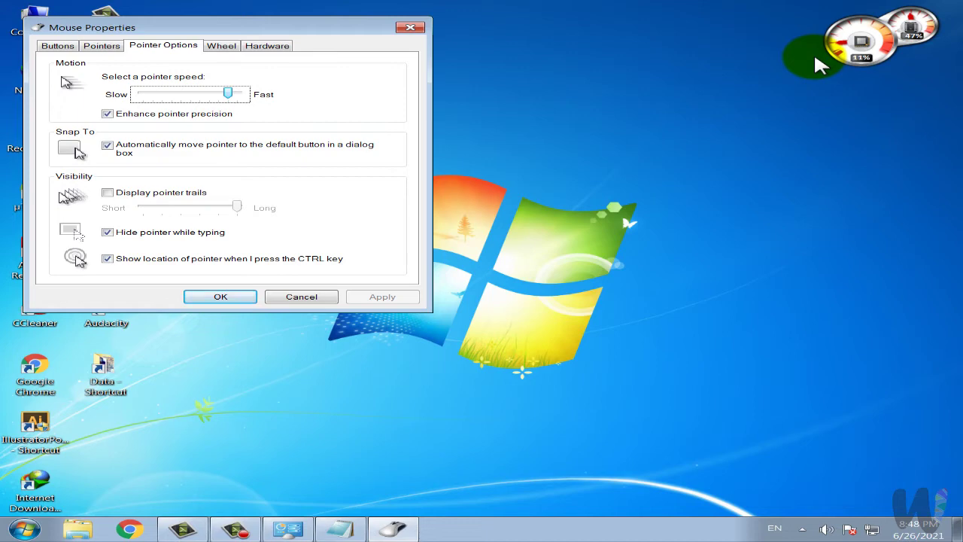
Open and dismiss the Start menu and Run dialog, then enable Display pointer trails.
{"action": "key", "text": "super"}
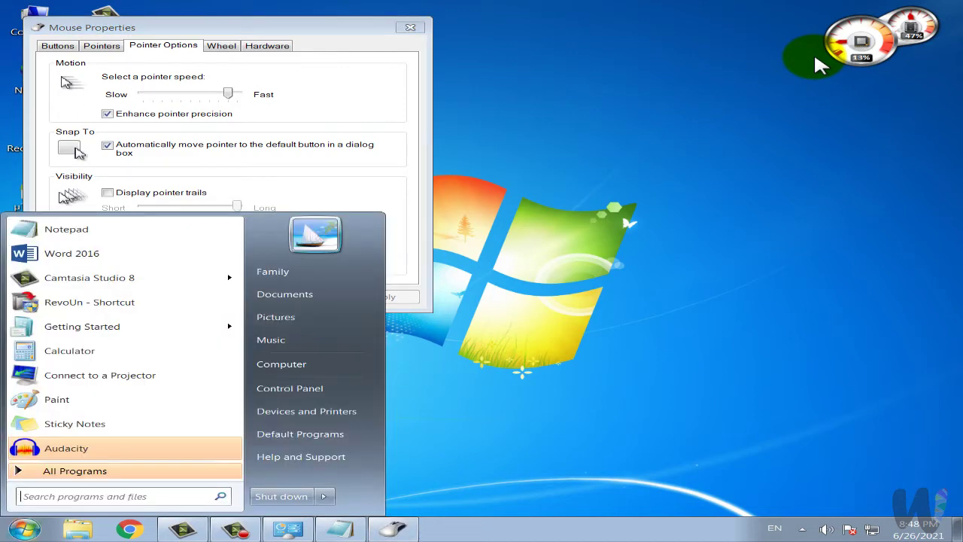
{"action": "left_click", "coordinate": [832, 69]}
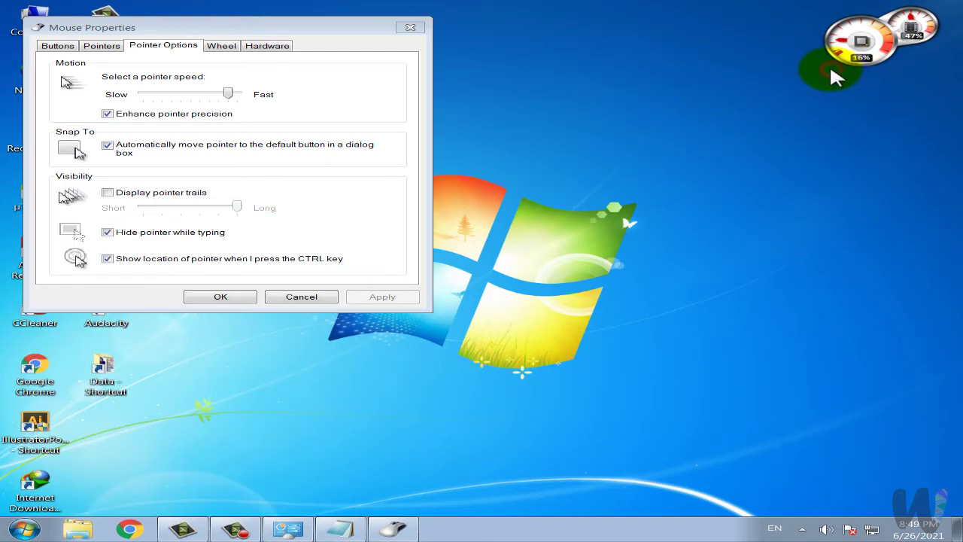
{"action": "key", "text": "super+r"}
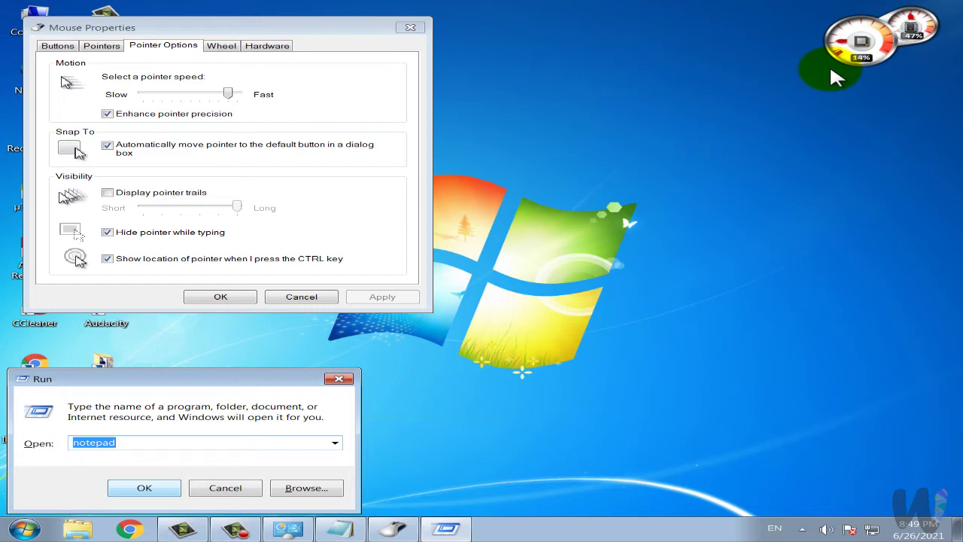
{"action": "left_click", "coordinate": [338, 380]}
{"action": "left_click", "coordinate": [140, 193]}
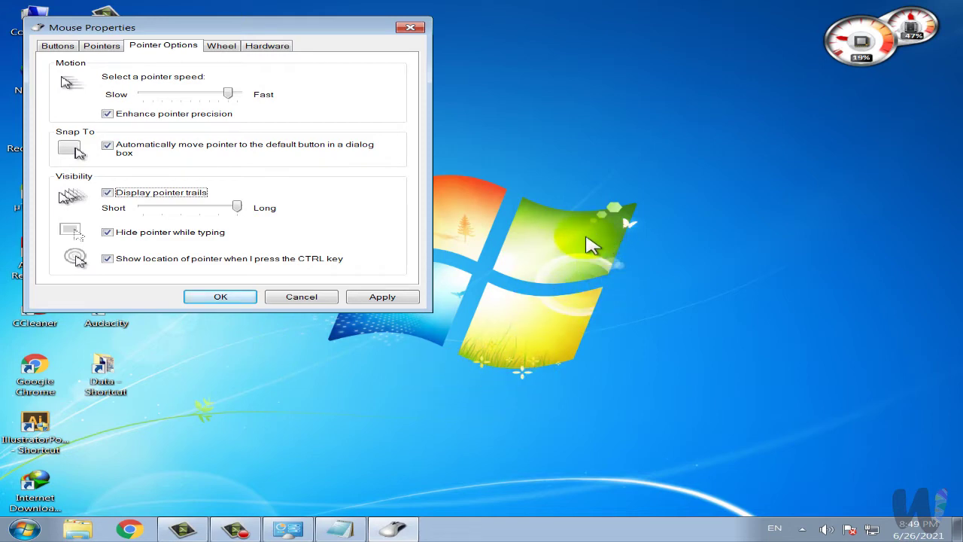
Turn pointer trails back off, test Ctrl pointer-location, and open the Wheel settings.
{"action": "left_click", "coordinate": [413, 215]}
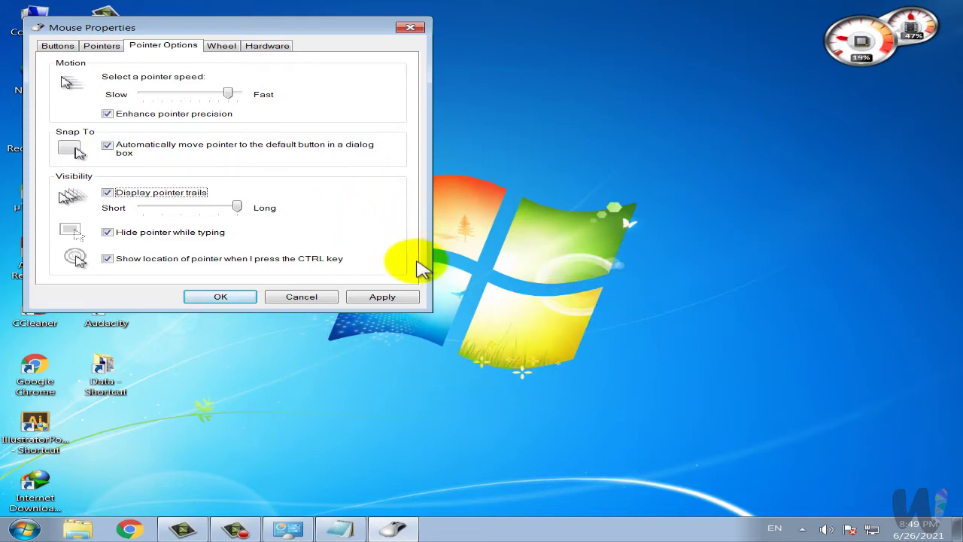
{"action": "left_click", "coordinate": [182, 195]}
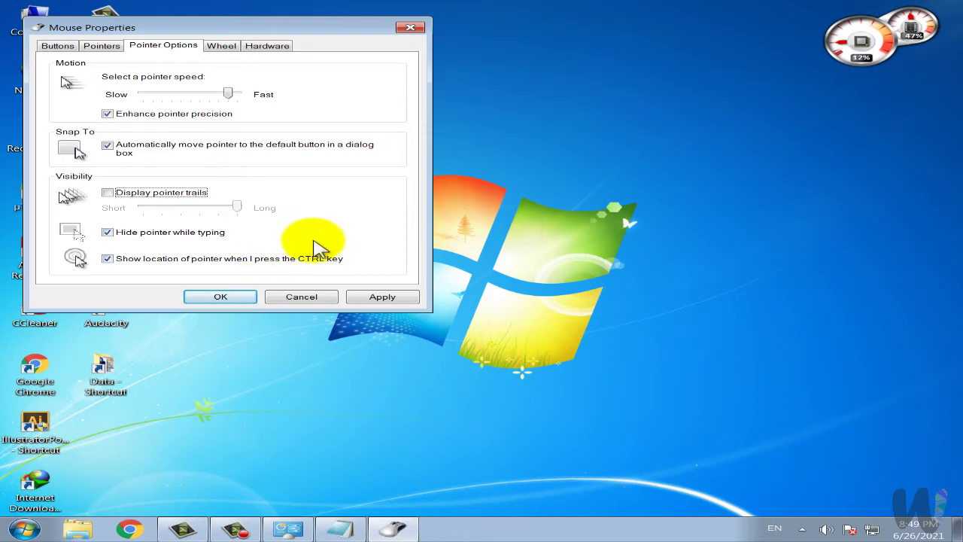
{"action": "key", "text": "ctrl"}
{"action": "key", "text": "ctrl"}
{"action": "key", "text": "ctrl"}
{"action": "key", "text": "ctrl"}
{"action": "key", "text": "ctrl"}
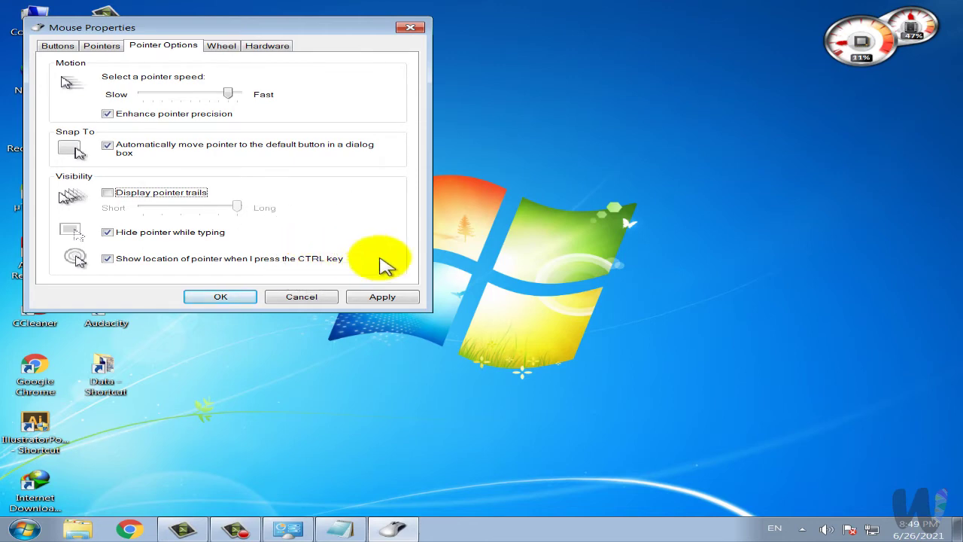
{"action": "left_click", "coordinate": [226, 45]}
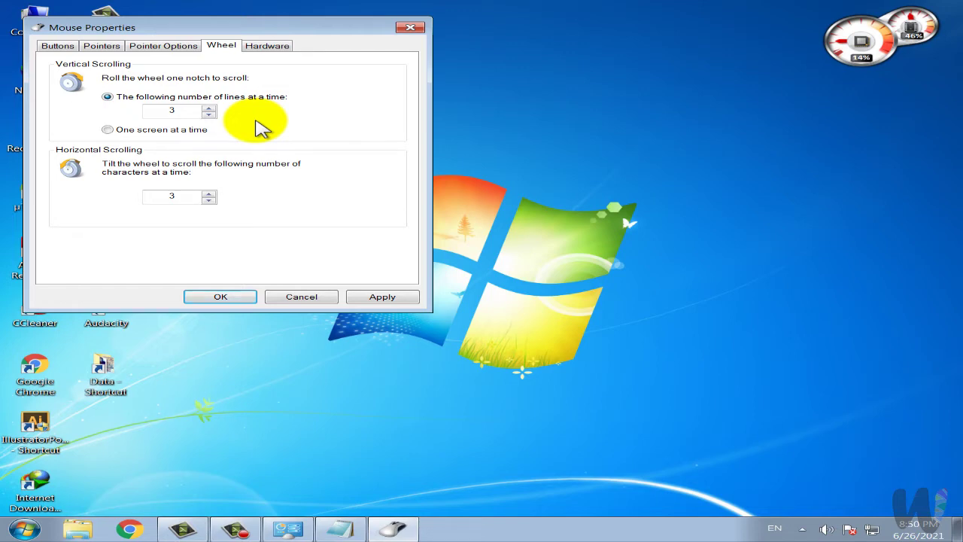
Launch Microsoft Word by running 'winword' from the Run dialog.
{"action": "key", "text": "super+r"}
{"action": "type", "text": "w"}
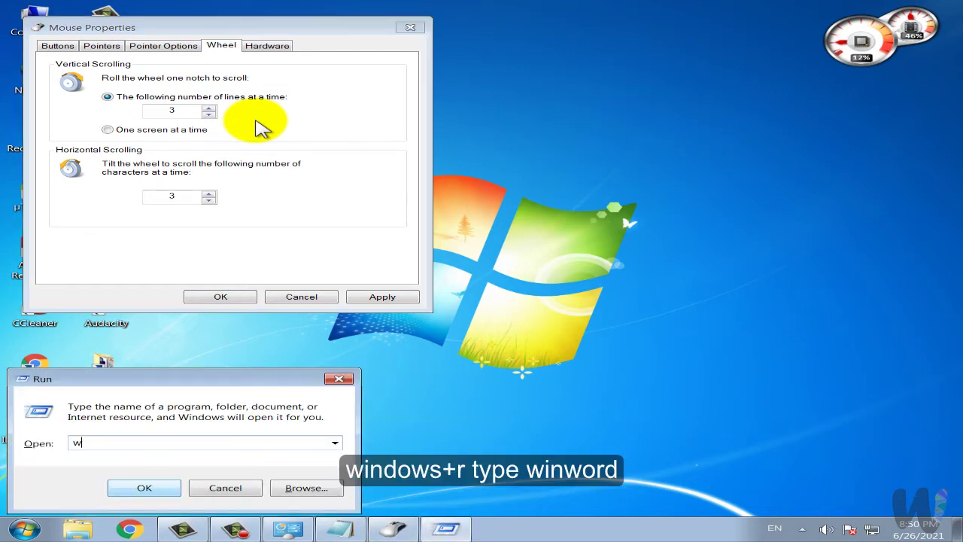
{"action": "type", "text": "inword"}
{"action": "key", "text": "Return"}
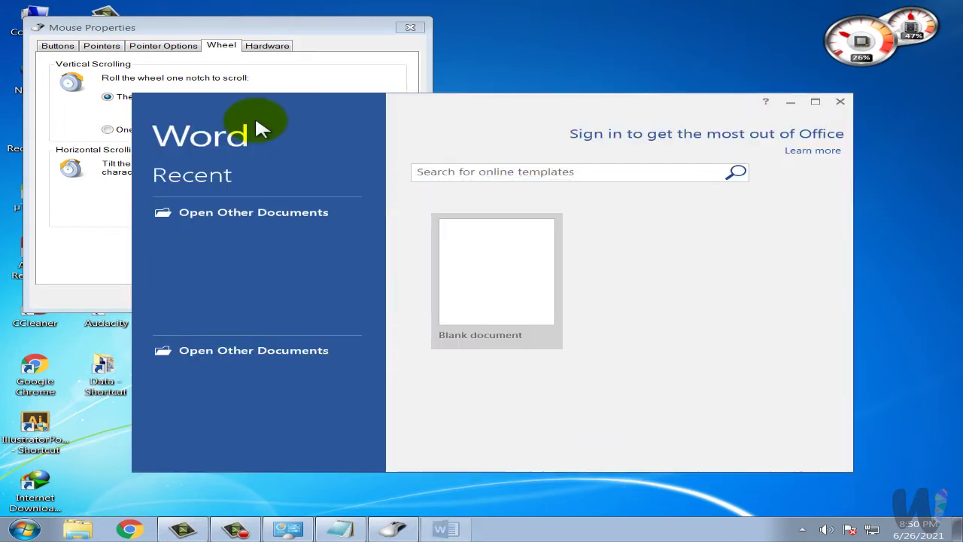
Create a maximized blank document and generate sample text with =rand(23,56).
{"action": "key", "text": "Return"}
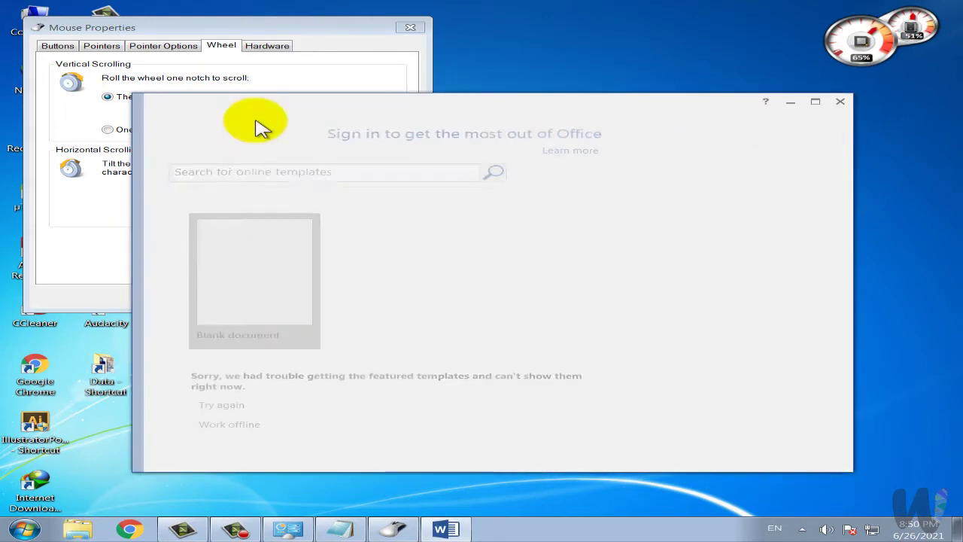
{"action": "key", "text": "alt+space"}
{"action": "type", "text": "x"}
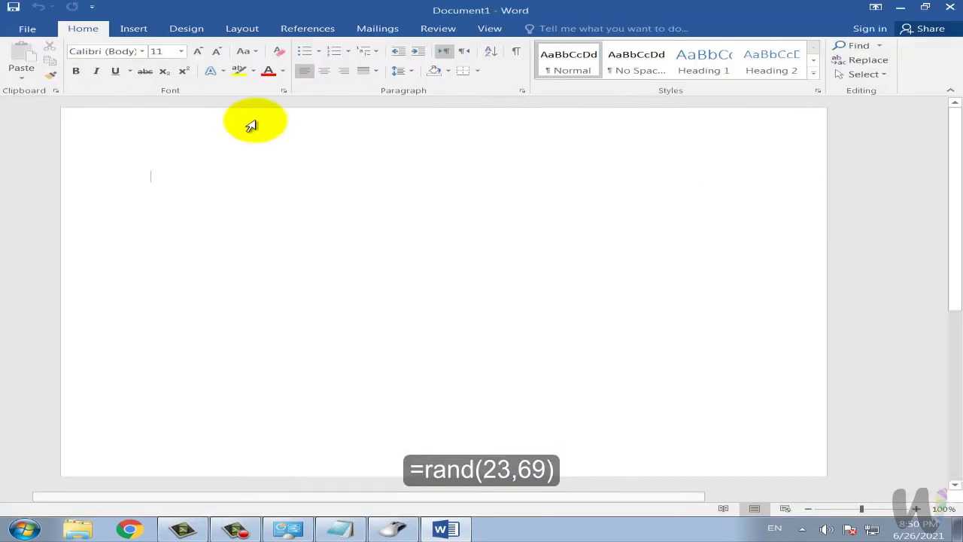
{"action": "type", "text": "=ra"}
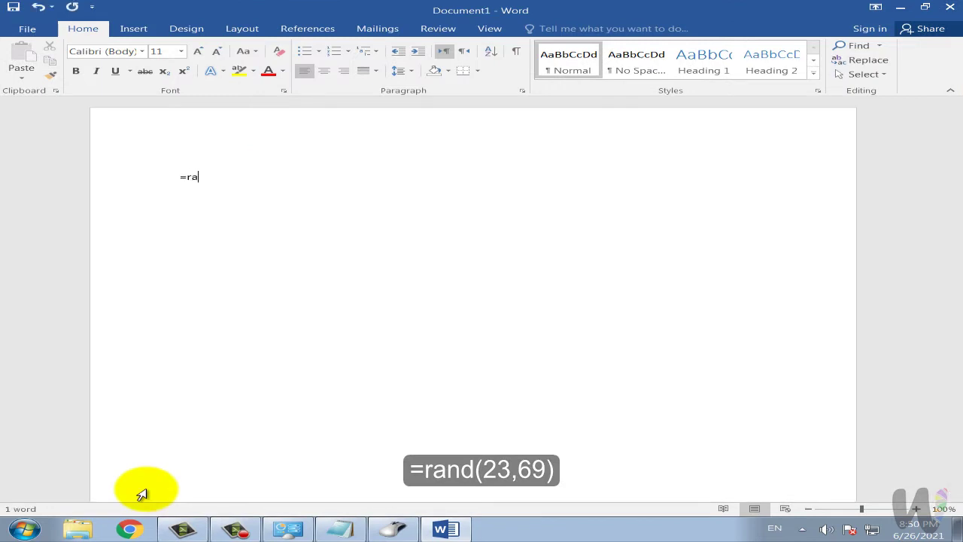
{"action": "type", "text": "nd("}
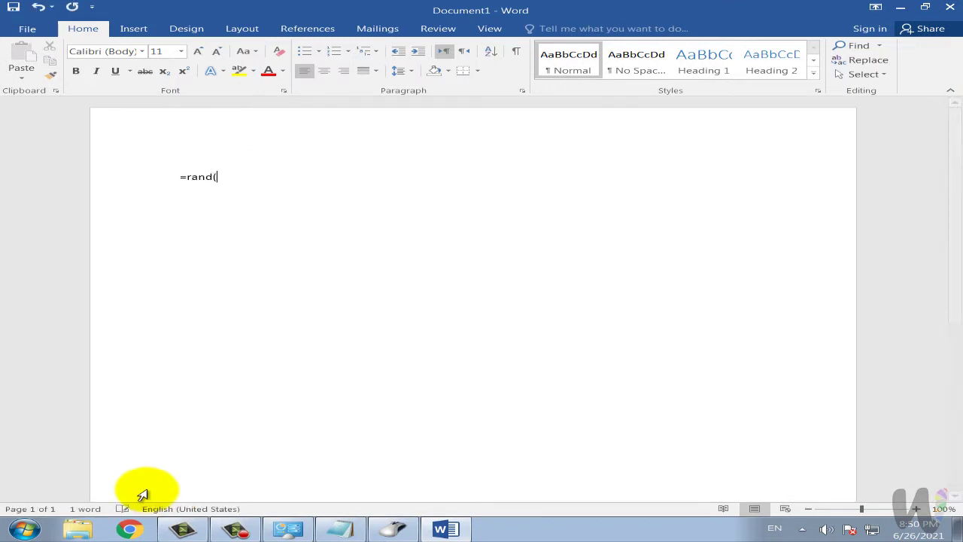
{"action": "type", "text": "23,56_"}
{"action": "key", "text": "BackSpace"}
{"action": "type", "text": ")"}
{"action": "key", "text": "Return"}
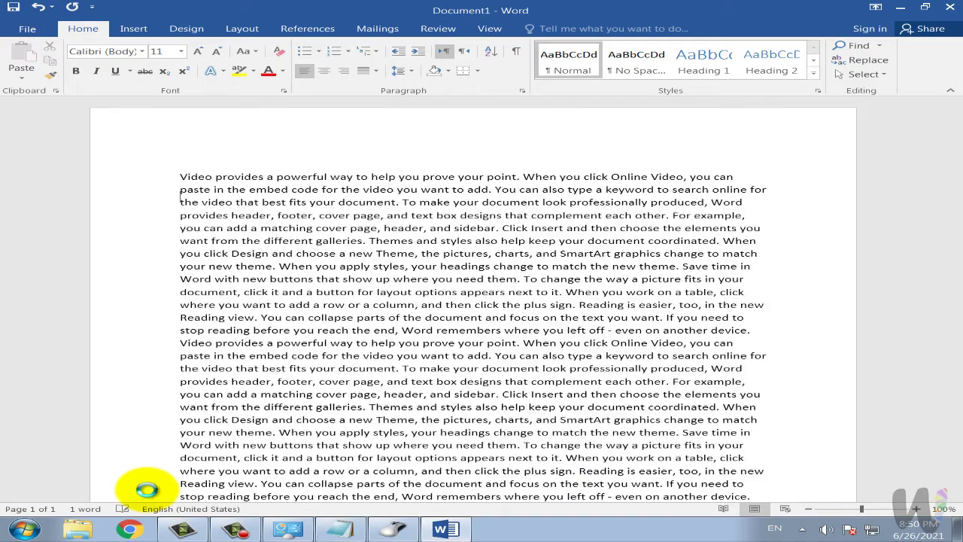
{"action": "scroll", "coordinate": [347, 469], "scroll_direction": "up", "scroll_amount": 10}
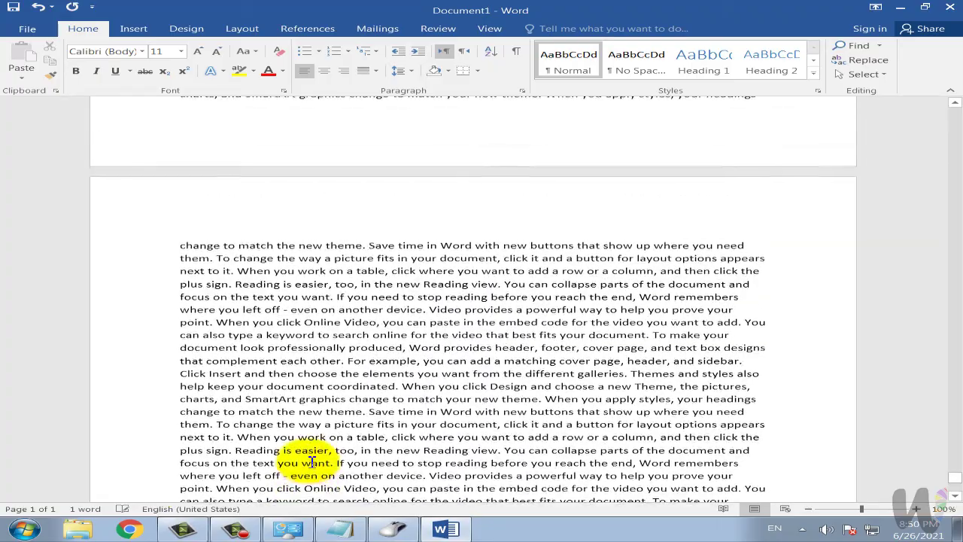
{"action": "scroll", "coordinate": [313, 463], "scroll_direction": "down", "scroll_amount": 15}
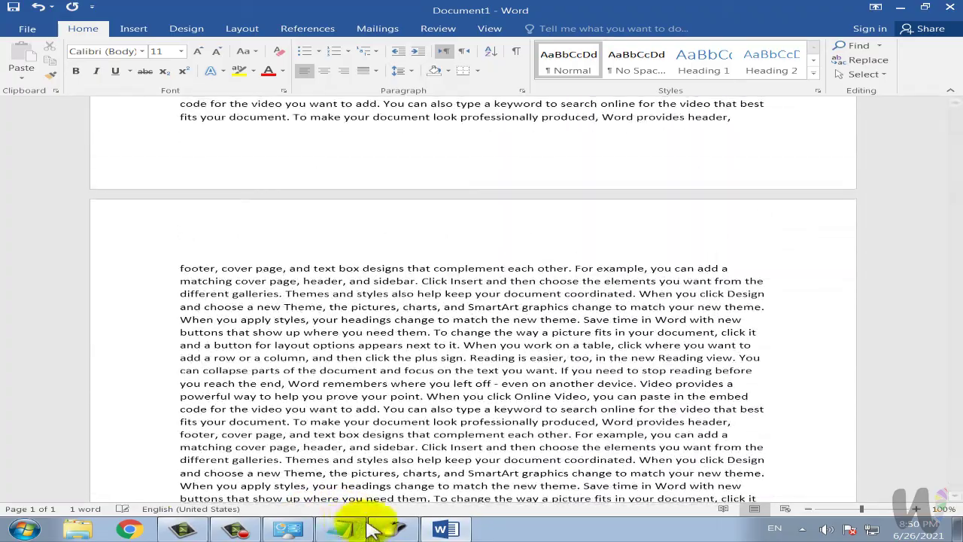
{"action": "left_click", "coordinate": [386, 527]}
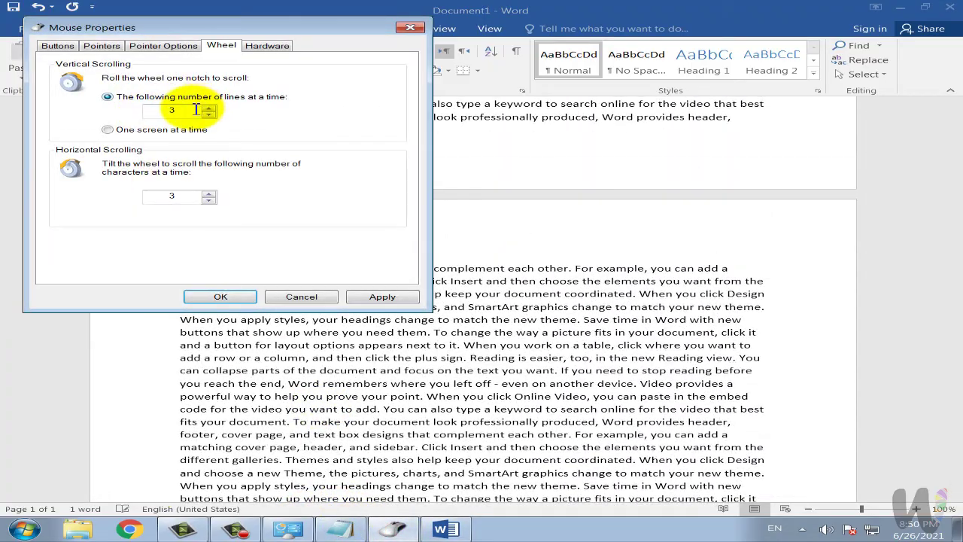
Set the wheel to scroll 25 lines per notch and test it by scrolling in Word.
{"action": "left_click_drag", "start_coordinate": [192, 110], "coordinate": [154, 110]}
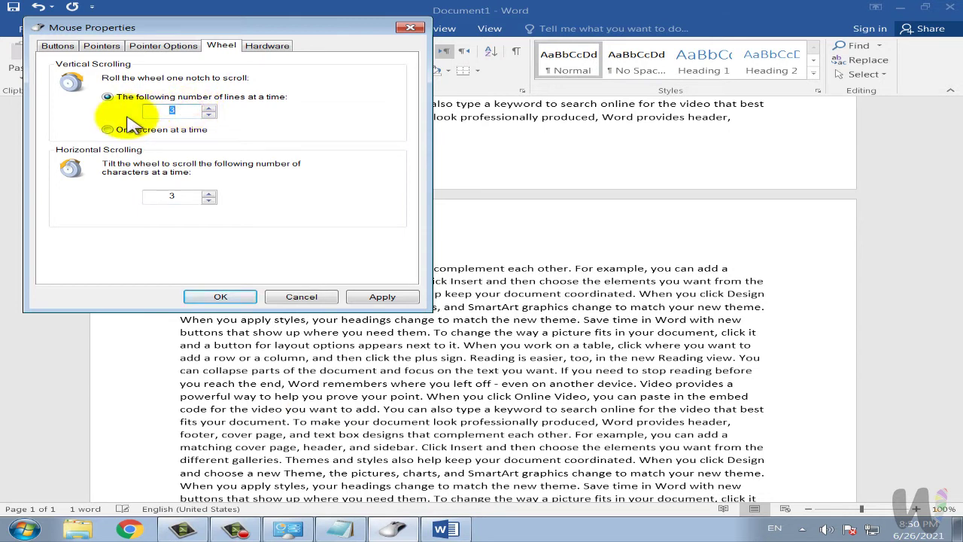
{"action": "type", "text": "25"}
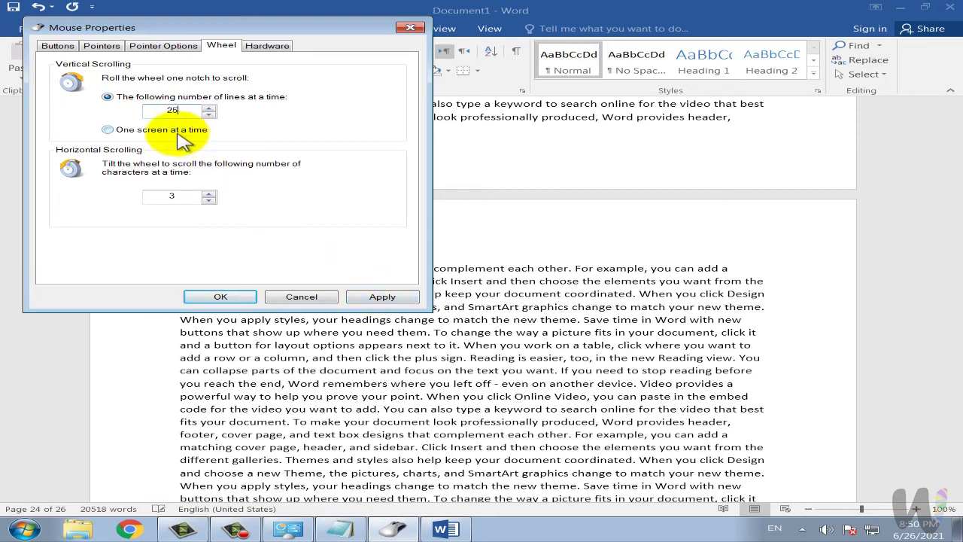
{"action": "left_click", "coordinate": [729, 339]}
{"action": "scroll", "coordinate": [729, 339], "scroll_direction": "up", "scroll_amount": 1}
{"action": "scroll", "coordinate": [730, 339], "scroll_direction": "up", "scroll_amount": 5}
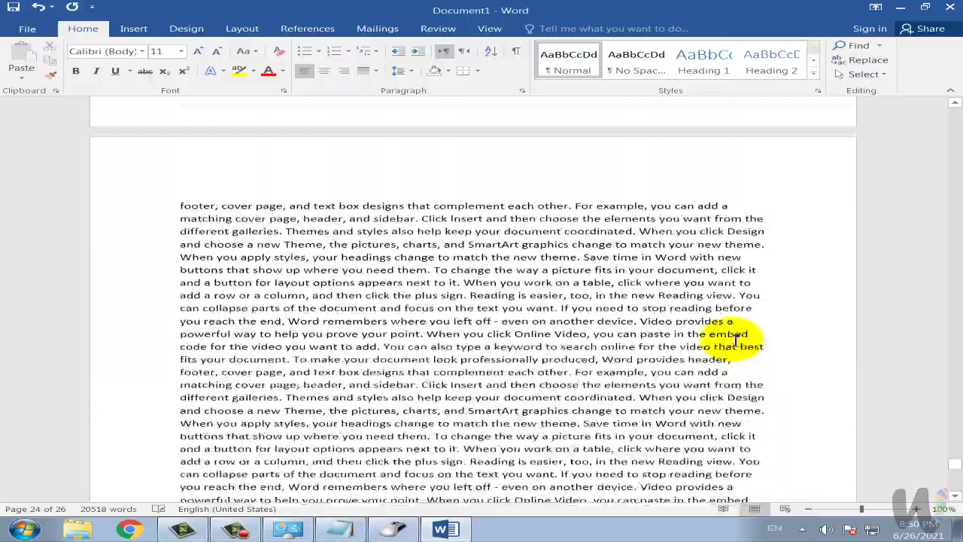
{"action": "scroll", "coordinate": [736, 340], "scroll_direction": "up", "scroll_amount": 8}
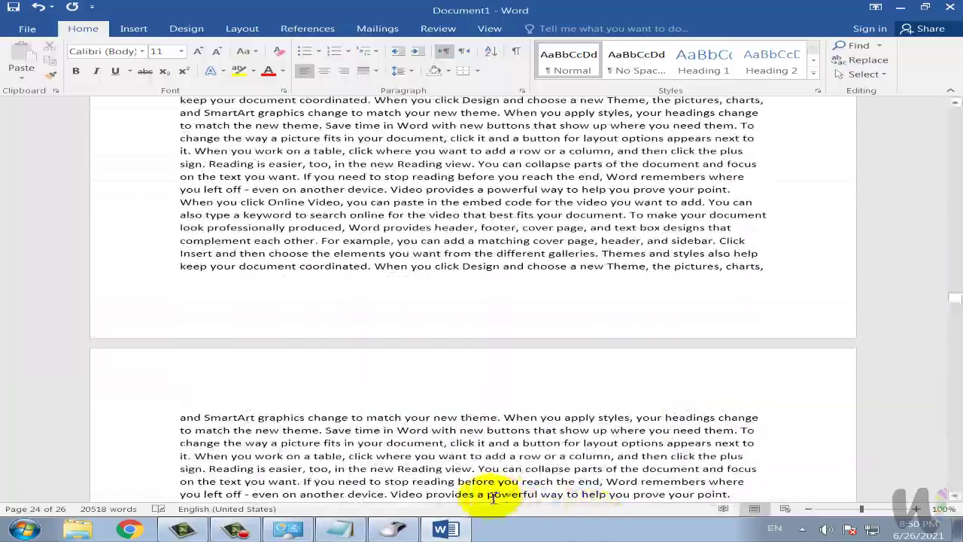
Restore 3 lines per notch, confirm the mouse settings, and open Power Options.
{"action": "left_click", "coordinate": [392, 528]}
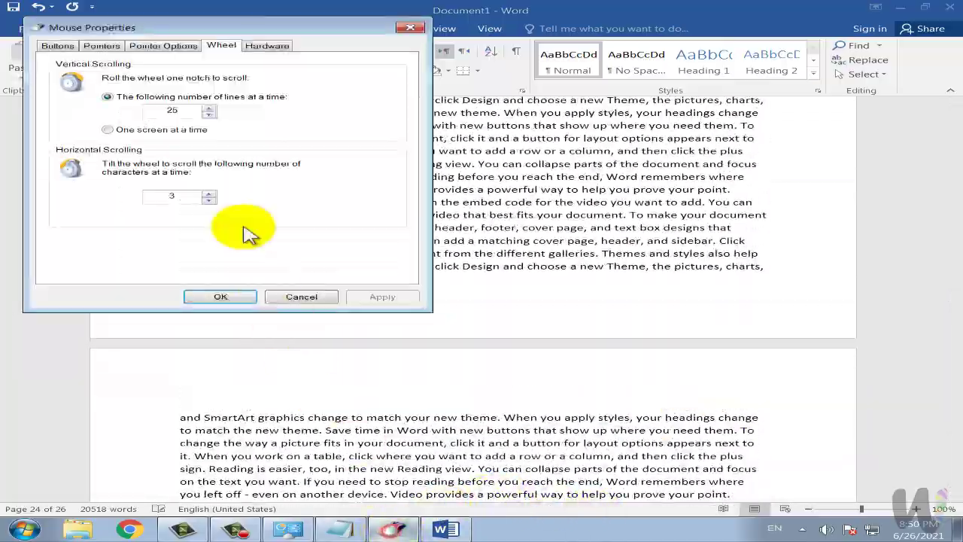
{"action": "left_click_drag", "start_coordinate": [188, 110], "coordinate": [160, 106]}
{"action": "type", "text": "3"}
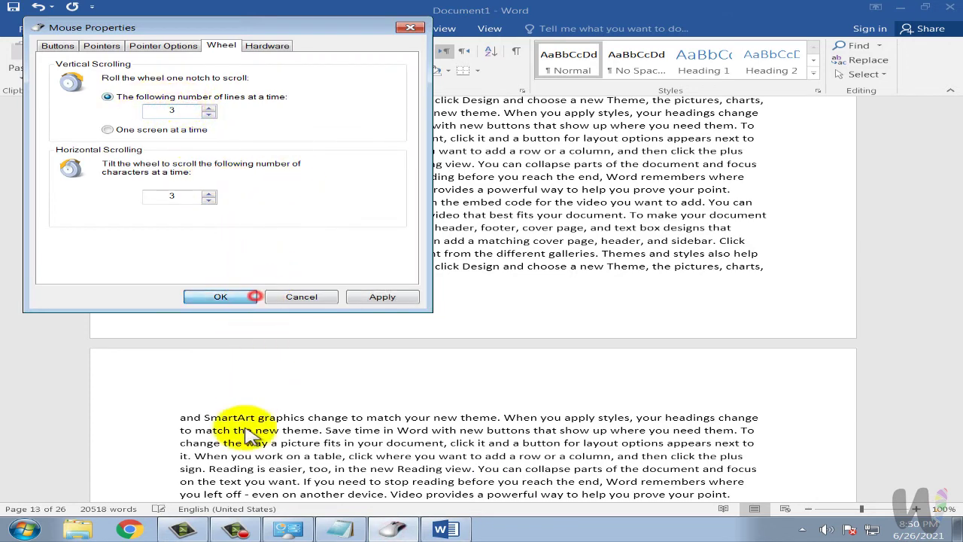
{"action": "key", "text": "Return"}
{"action": "left_click", "coordinate": [297, 527]}
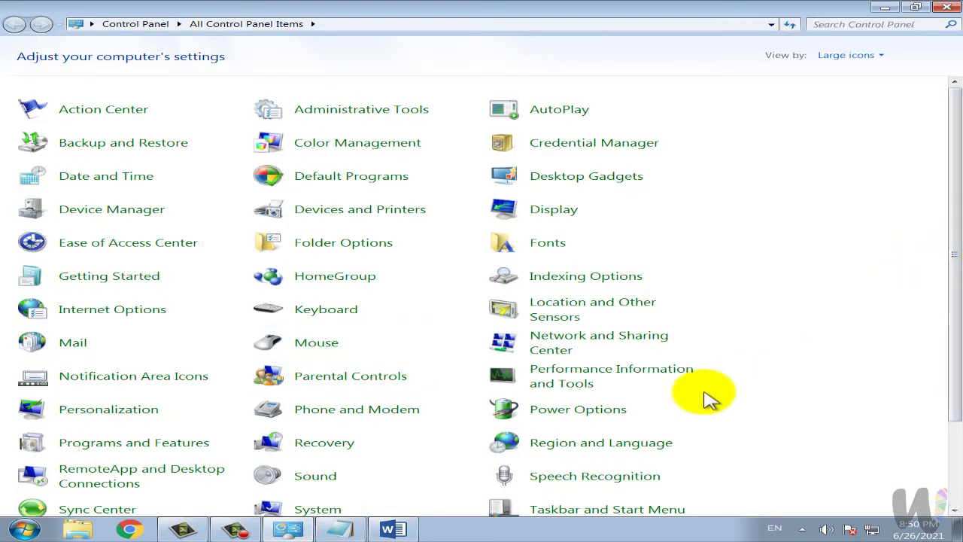
{"action": "left_click", "coordinate": [614, 410]}
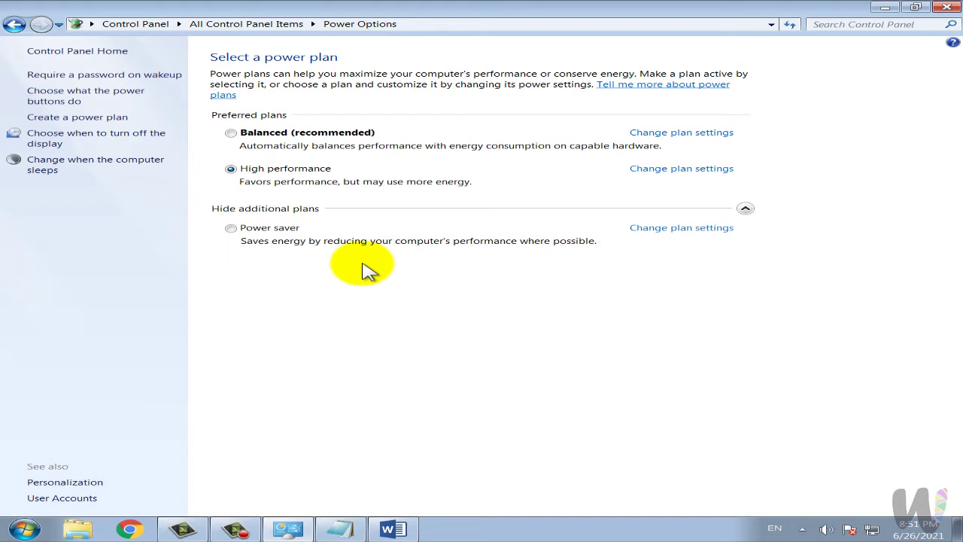
View the High performance plan's 1-minute display-off and sleep settings, then go back.
{"action": "left_click", "coordinate": [659, 171]}
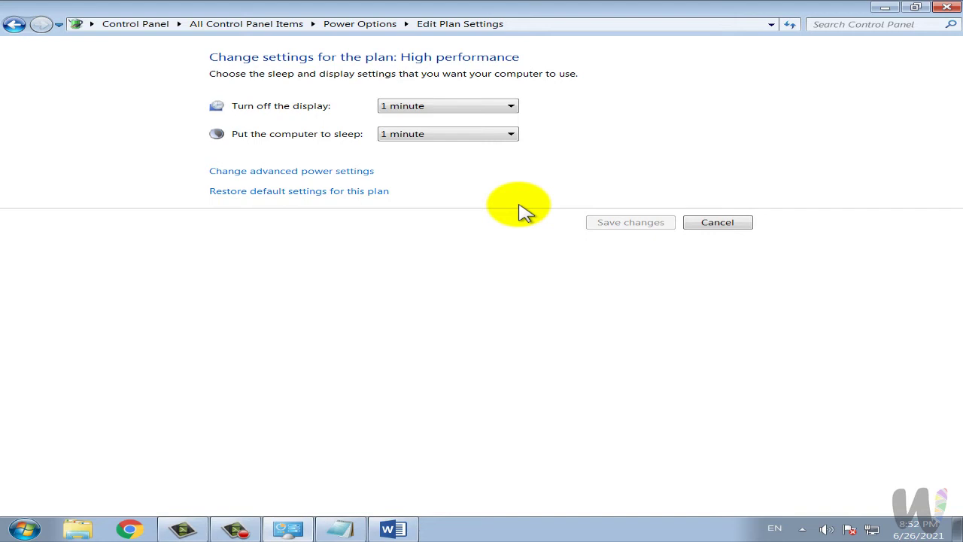
{"action": "left_click", "coordinate": [13, 24]}
Open User Accounts, choose Change your picture, then Browse for more pictures.
{"action": "left_click", "coordinate": [14, 25]}
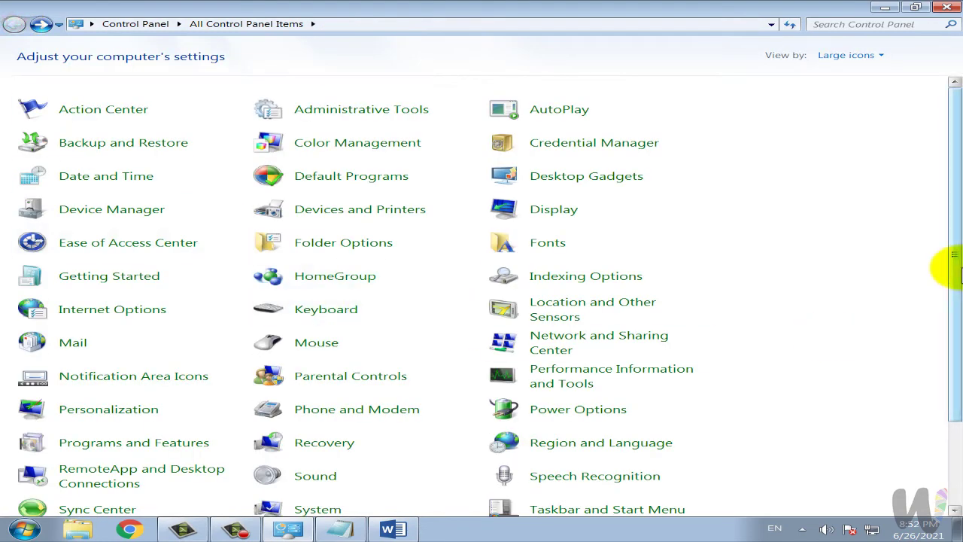
{"action": "scroll", "coordinate": [954, 286], "scroll_direction": "down", "scroll_amount": 3}
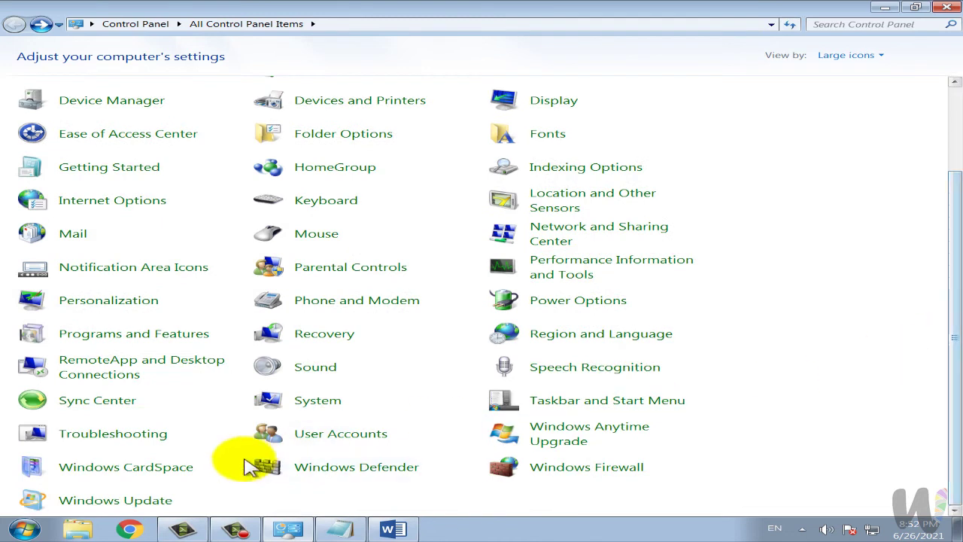
{"action": "left_click", "coordinate": [324, 436]}
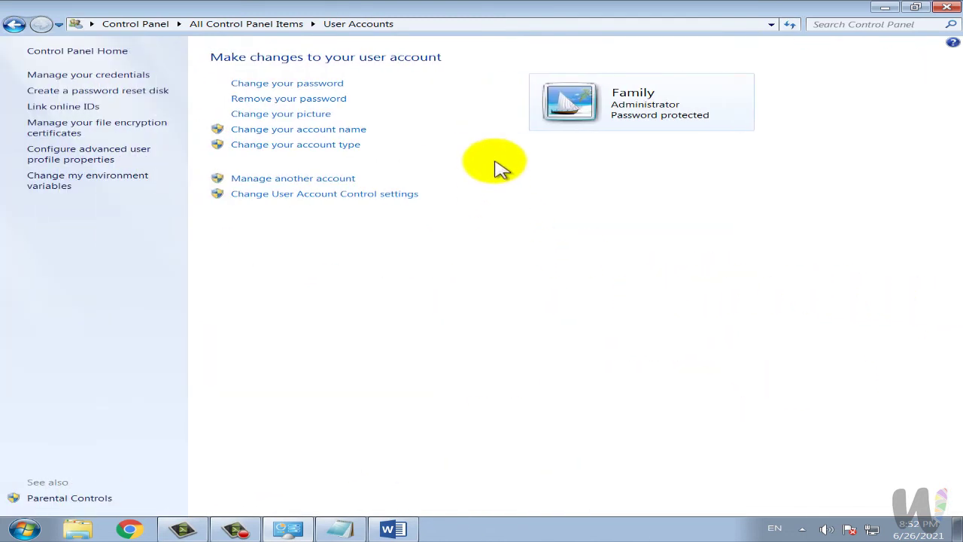
{"action": "key", "text": "super"}
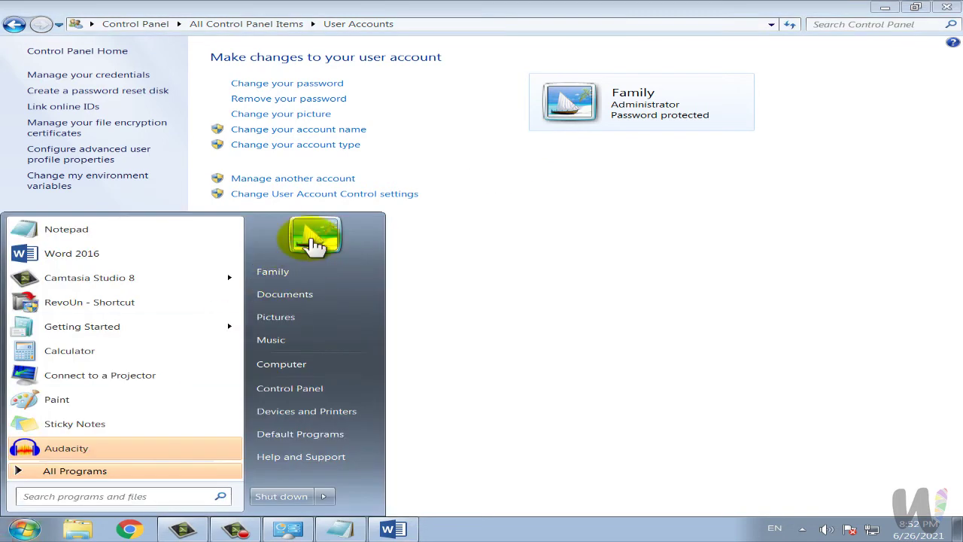
{"action": "left_click", "coordinate": [471, 316]}
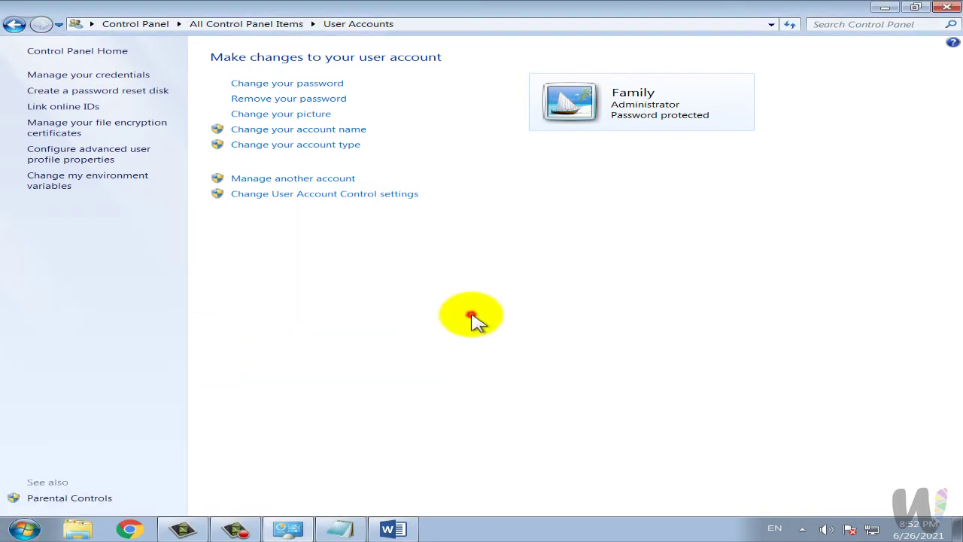
{"action": "left_click", "coordinate": [299, 119]}
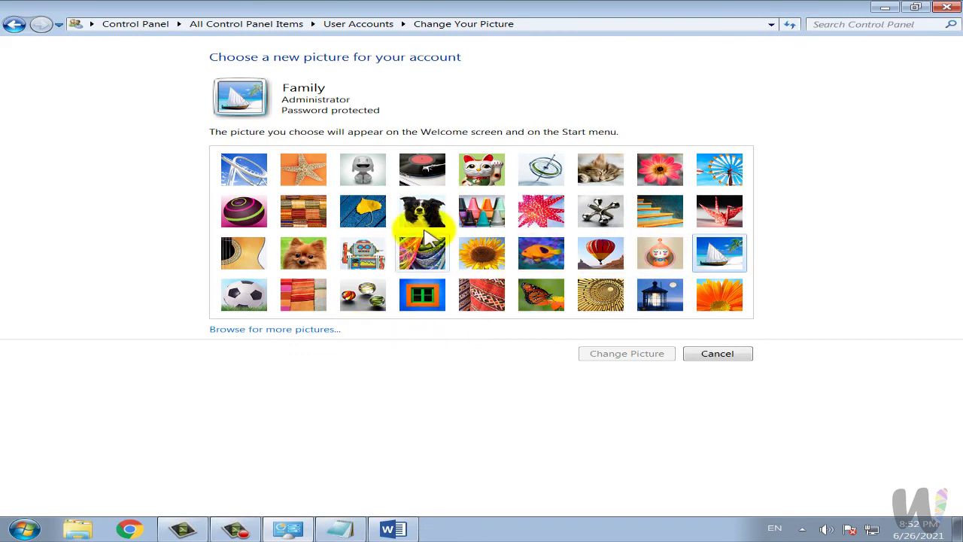
{"action": "left_click", "coordinate": [308, 330]}
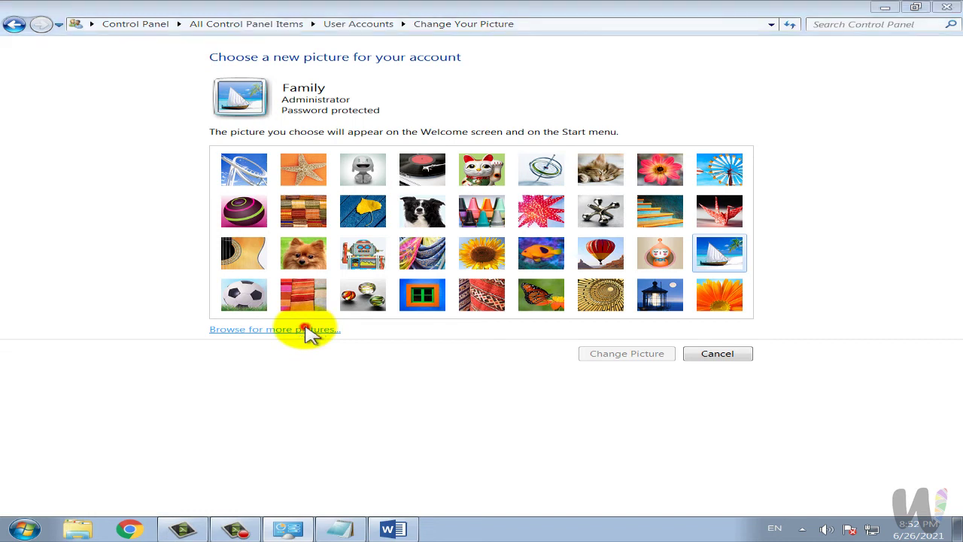
Set unnamed.jpg from My (E:) > Others > Data as the account picture and check it in the Start menu.
{"action": "left_click_drag", "start_coordinate": [742, 402], "coordinate": [939, 492]}
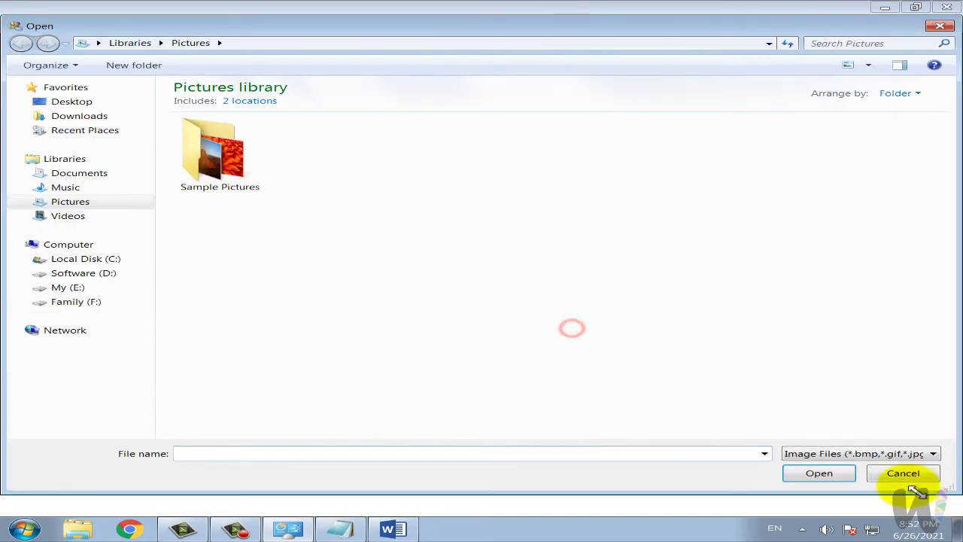
{"action": "left_click", "coordinate": [89, 289]}
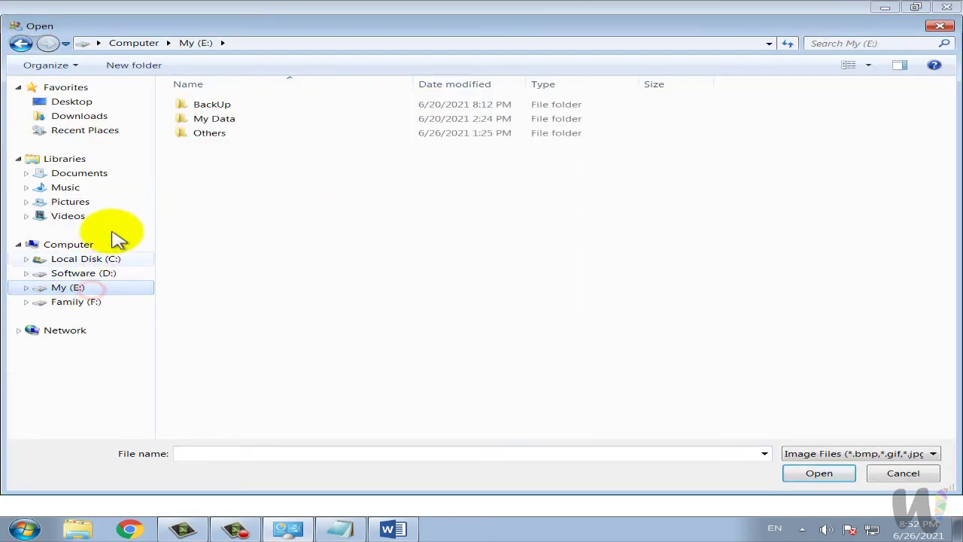
{"action": "double_click", "coordinate": [211, 136]}
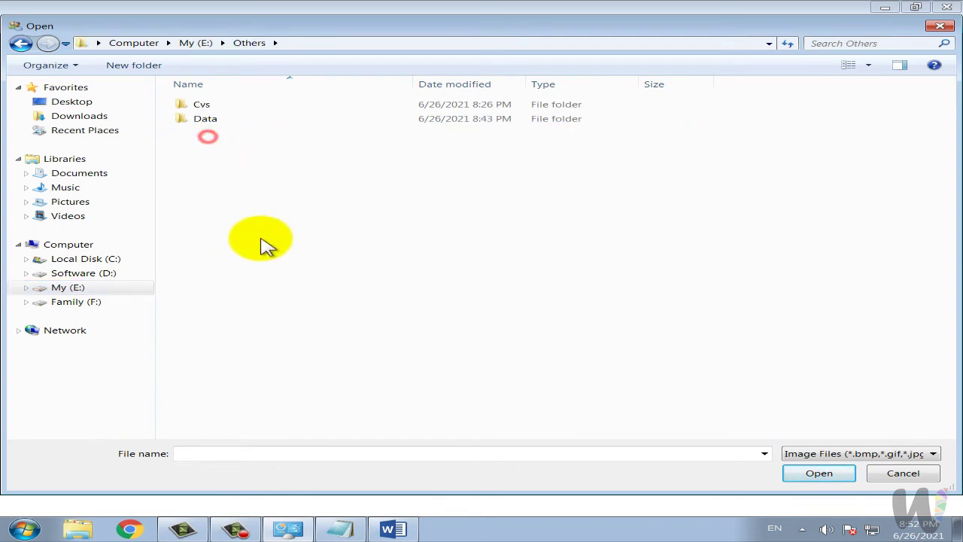
{"action": "double_click", "coordinate": [220, 121]}
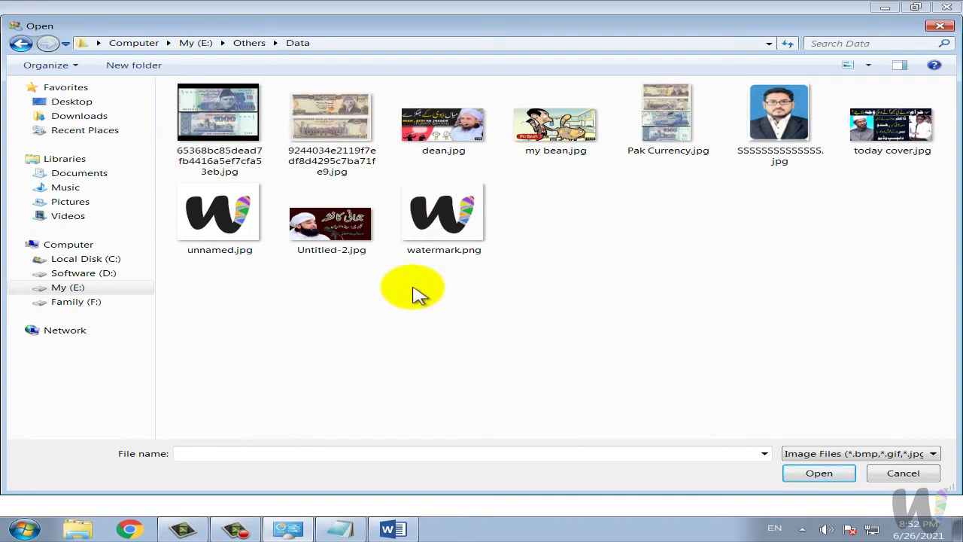
{"action": "left_click", "coordinate": [220, 218]}
{"action": "key", "text": "Return"}
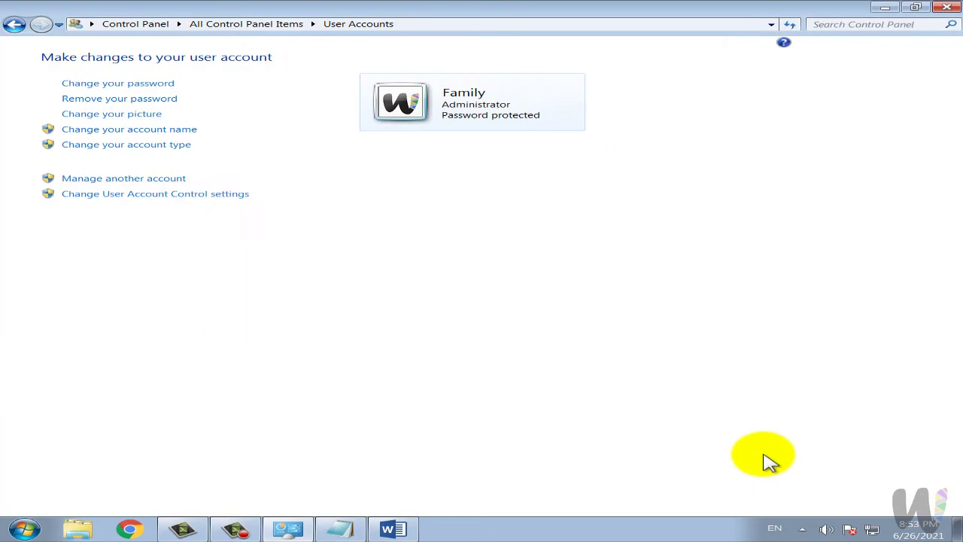
{"action": "left_click", "coordinate": [9, 531]}
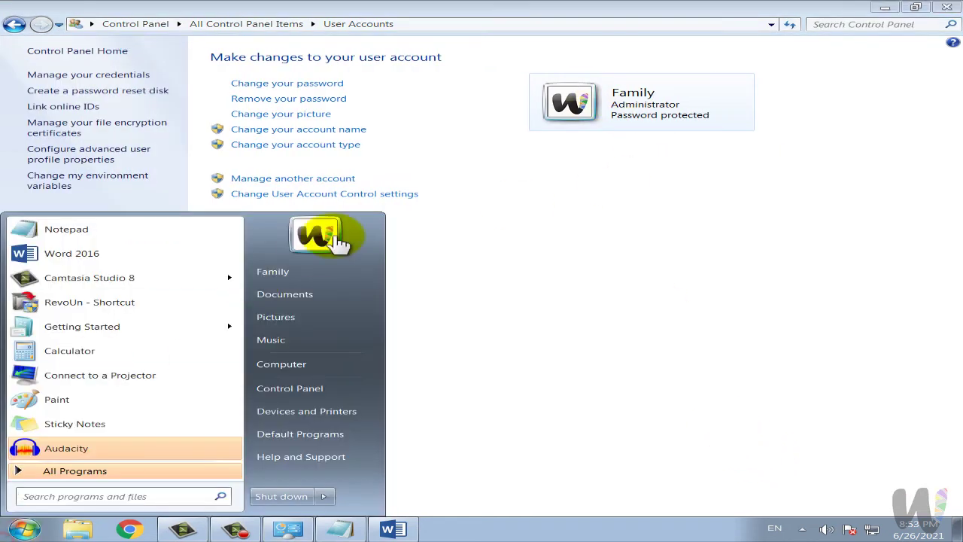
{"action": "left_click", "coordinate": [519, 279]}
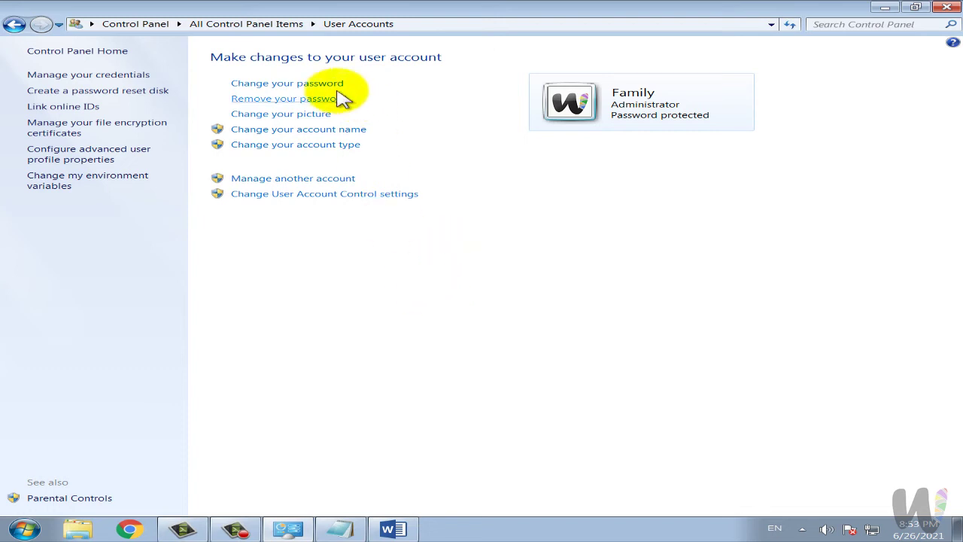
Bring Notepad back and delete all of its old text.
{"action": "left_click", "coordinate": [336, 527]}
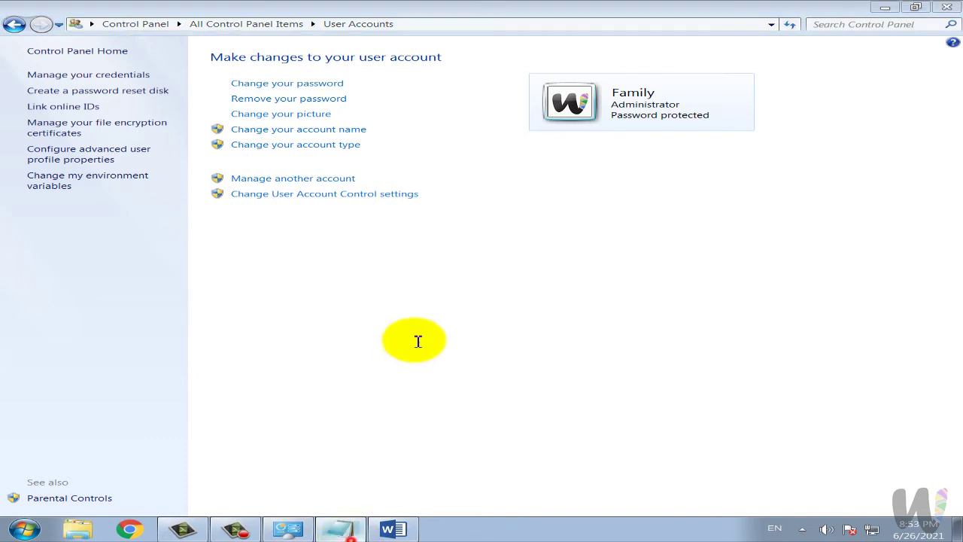
{"action": "key", "text": "ctrl+a"}
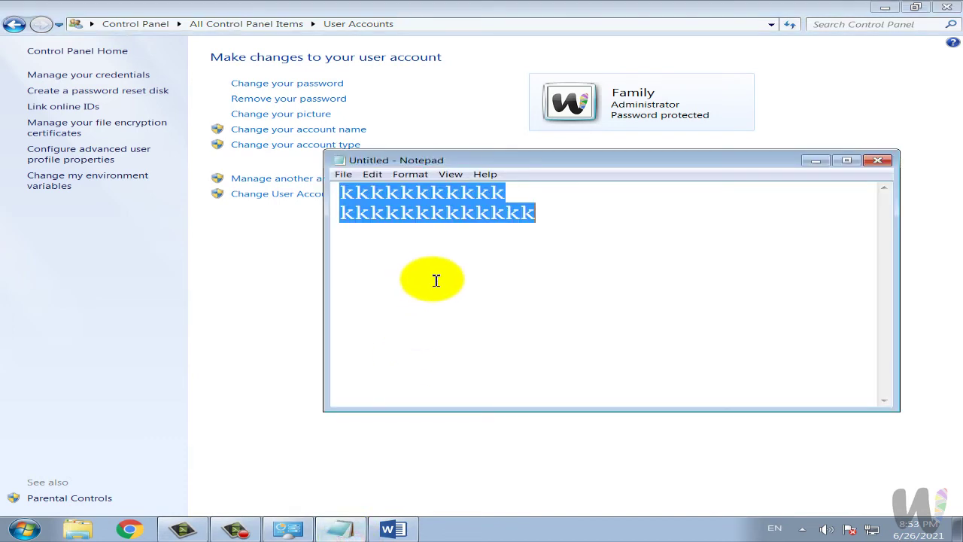
{"action": "key", "text": "BackSpace"}
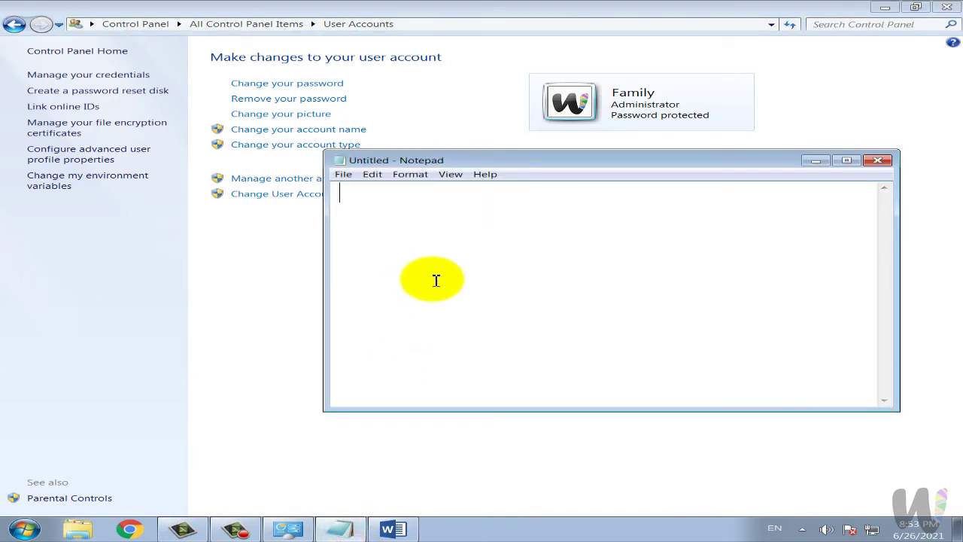
Type five sample weak passwords on separate lines, then delete them all.
{"action": "type", "text": "123"}
{"action": "key", "text": "Return"}
{"action": "type", "text": "abc"}
{"action": "key", "text": "Return"}
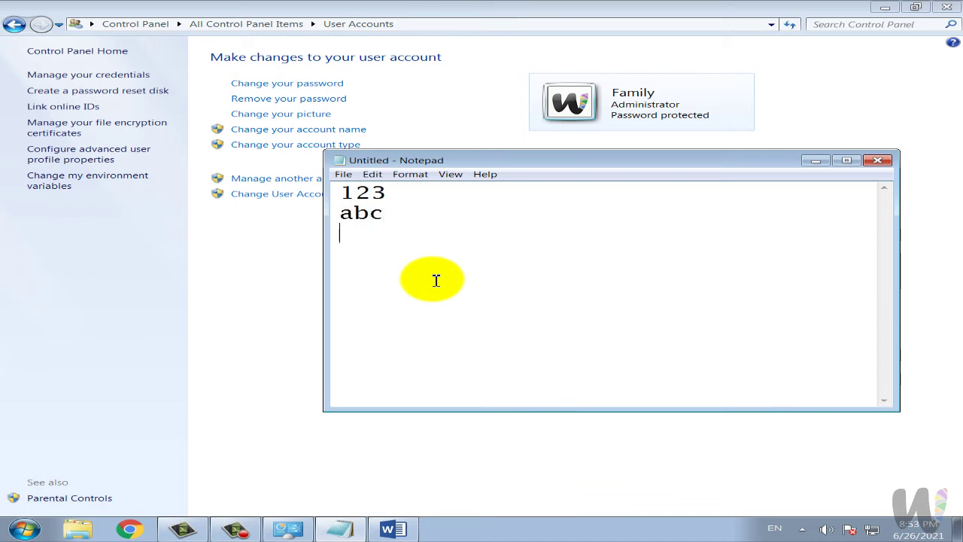
{"action": "type", "text": "password"}
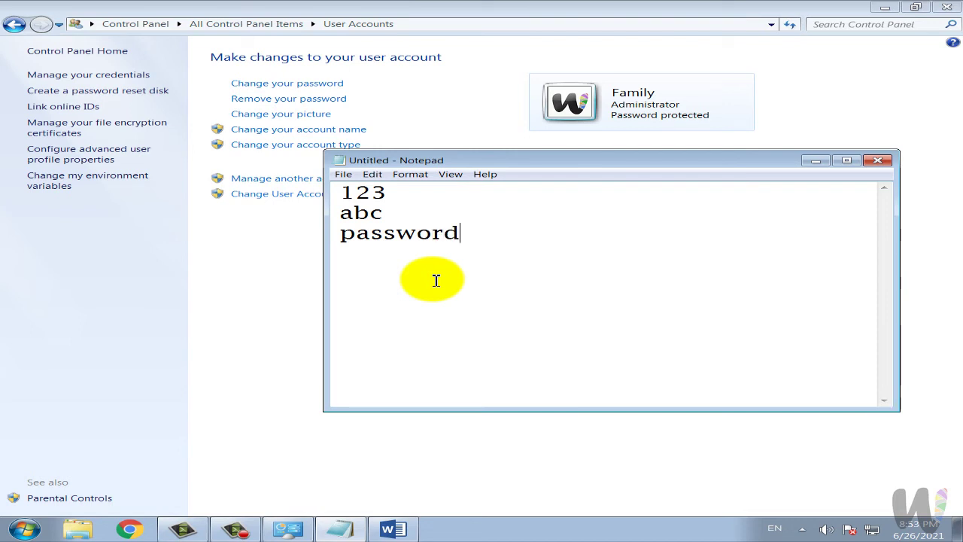
{"action": "key", "text": "Return"}
{"action": "type", "text": "dob"}
{"action": "key", "text": "Return"}
{"action": "type", "text": "teacher"}
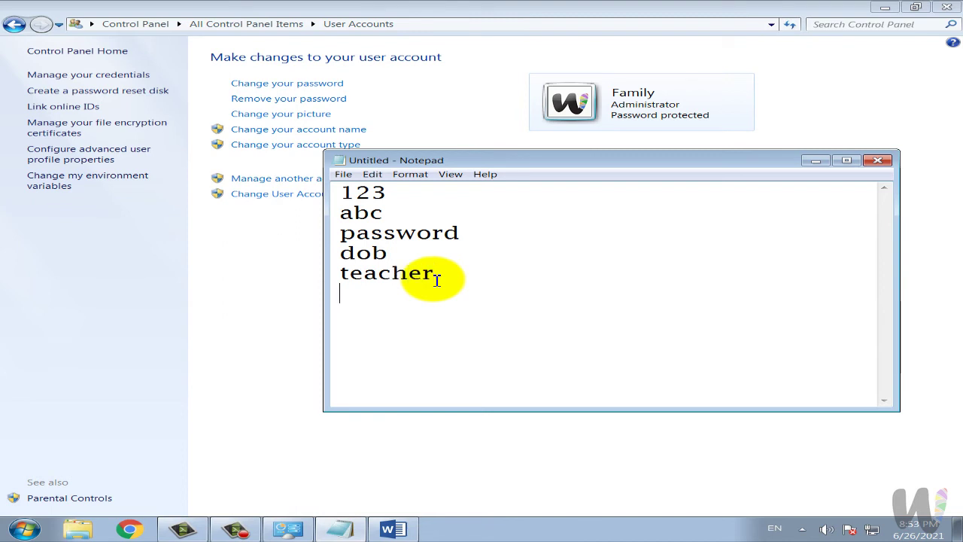
{"action": "key", "text": "ctrl+a"}
{"action": "key", "text": "BackSpace"}
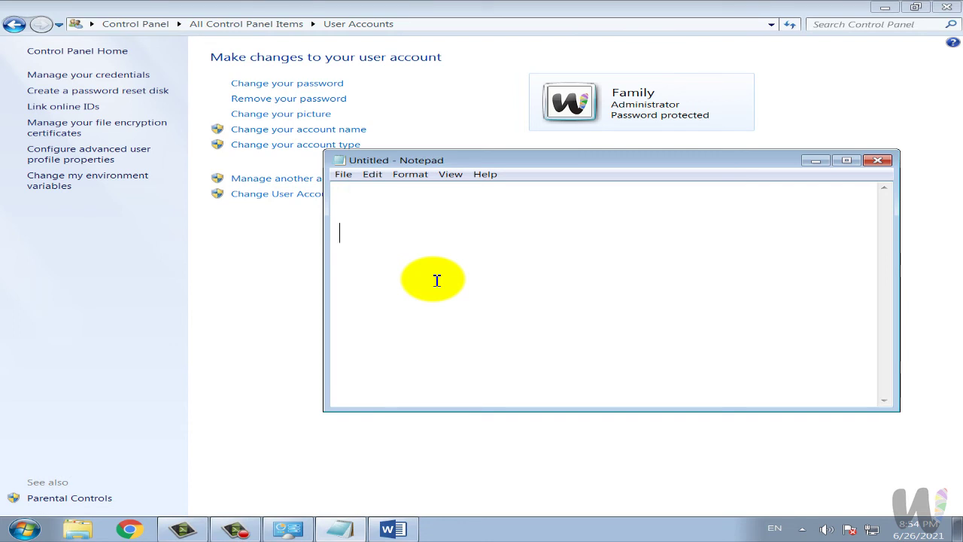
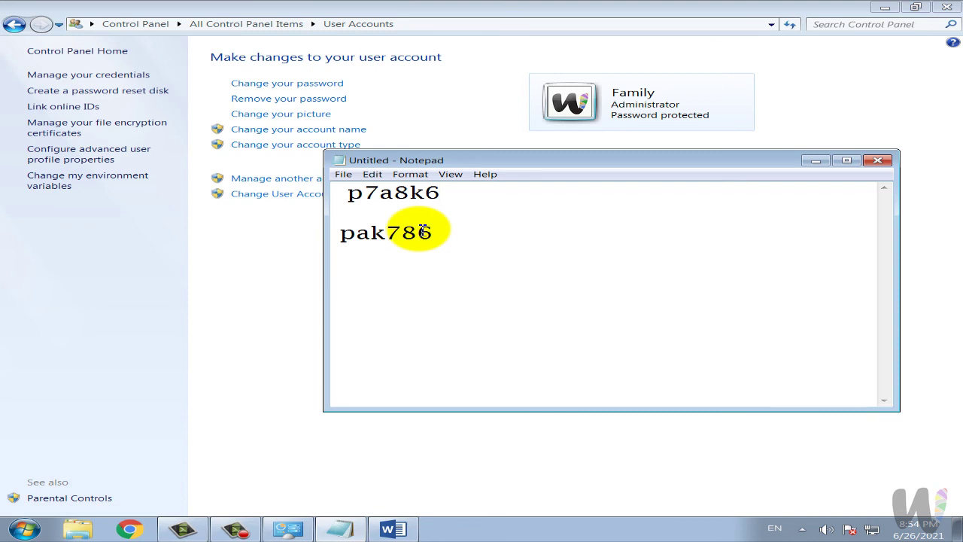
Type a sample letters-and-digits password, add a symbol and a capital letter, then minimize Notepad.
{"action": "left_click", "coordinate": [820, 163]}
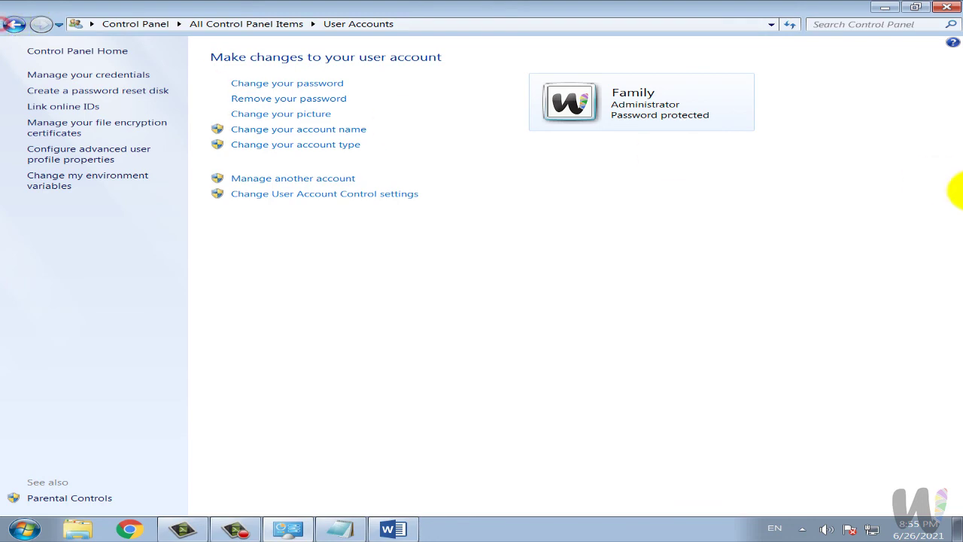
Go back twice to All Control Panel Items and scroll down the list.
{"action": "left_click", "coordinate": [16, 26]}
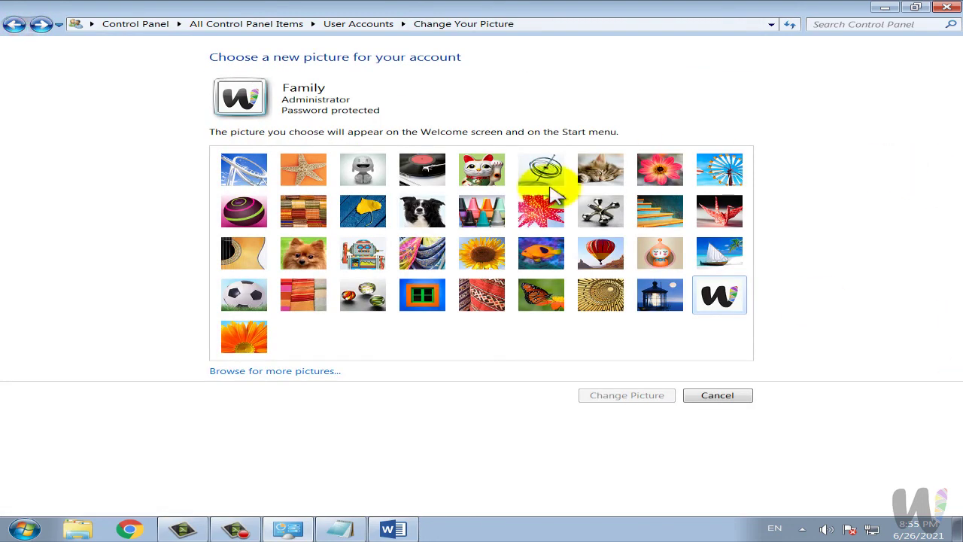
{"action": "left_click", "coordinate": [16, 25]}
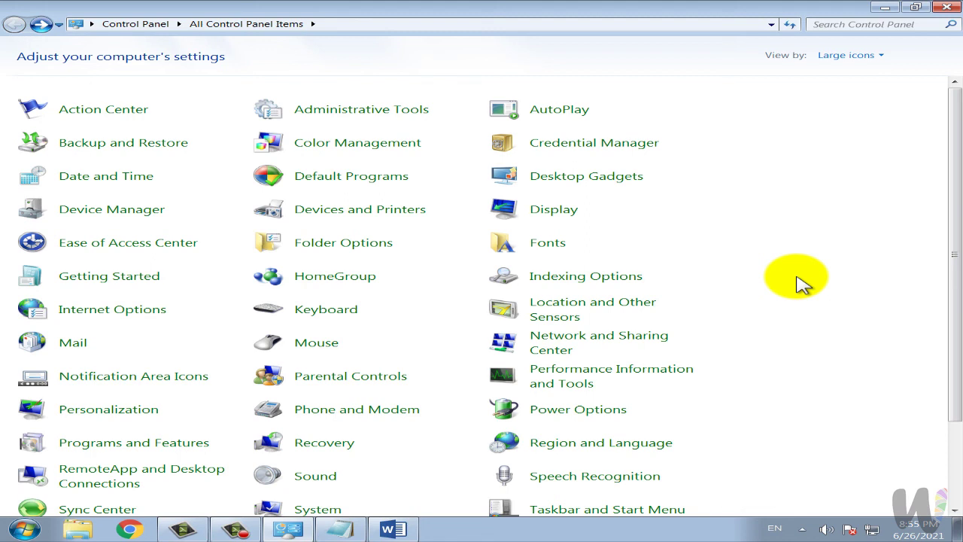
{"action": "scroll", "coordinate": [800, 284], "scroll_direction": "down", "scroll_amount": 5}
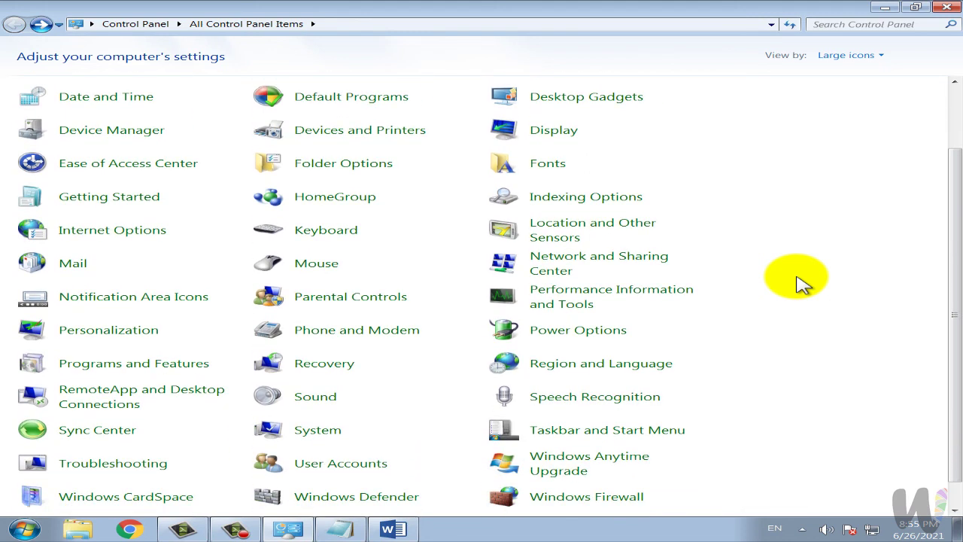